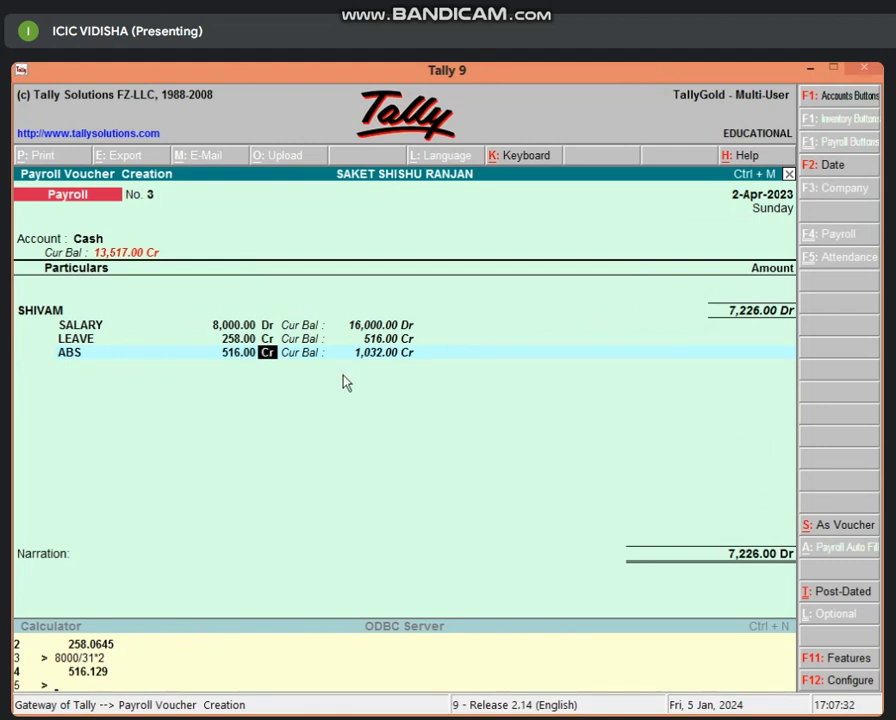
Step: Accept the remaining pay head entries and save payroll voucher No. 3
key(Return)
key(Return)
key(Return)
key(Return)
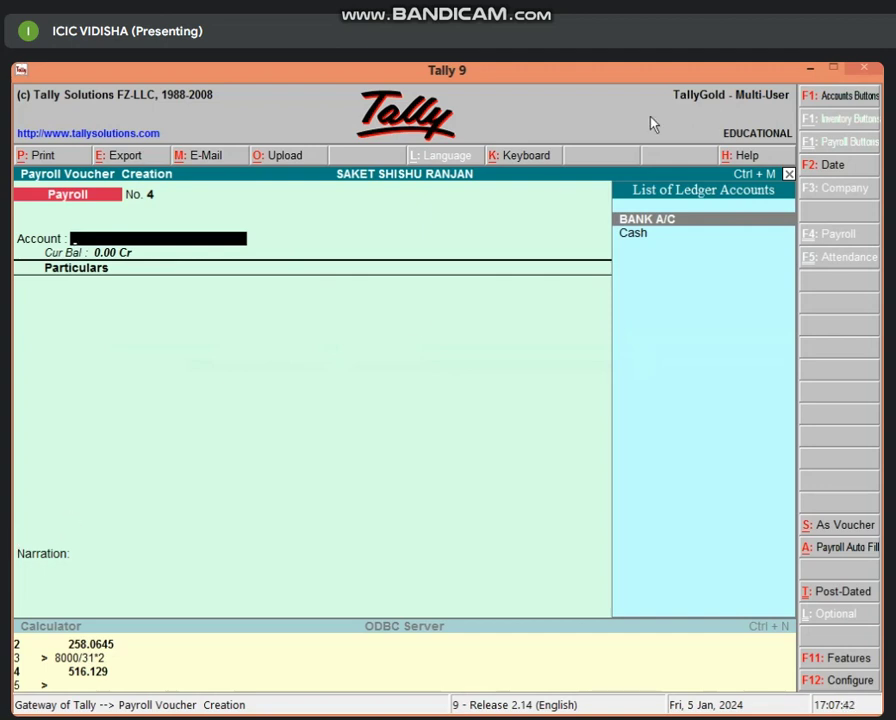
Step: Leave Tally, refresh the desktop, and open a blank workbook in Excel 2013
click(808, 71)
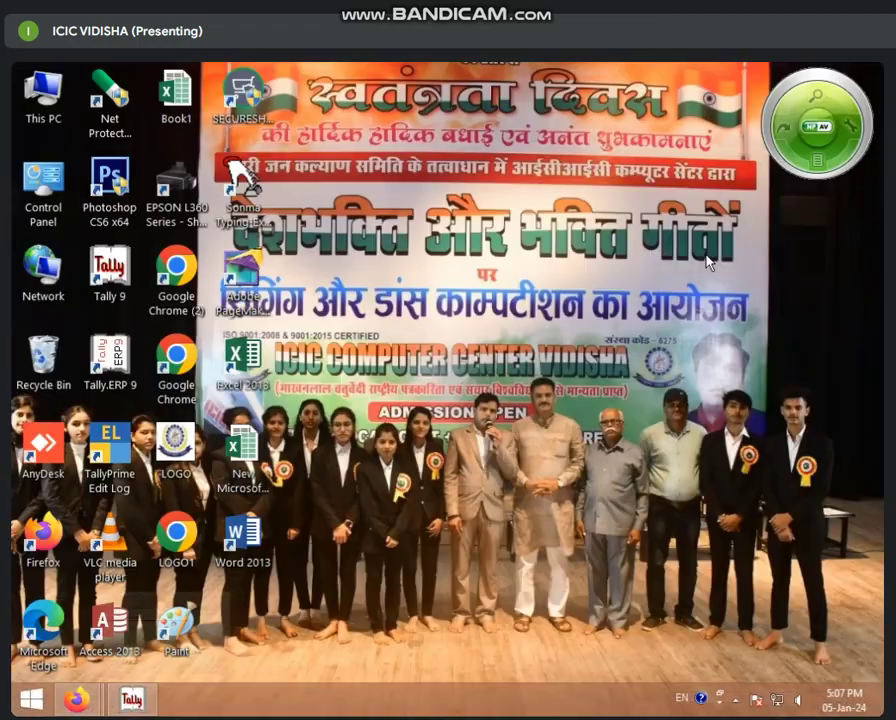
right_click(466, 311)
click(500, 357)
right_click(468, 306)
click(488, 344)
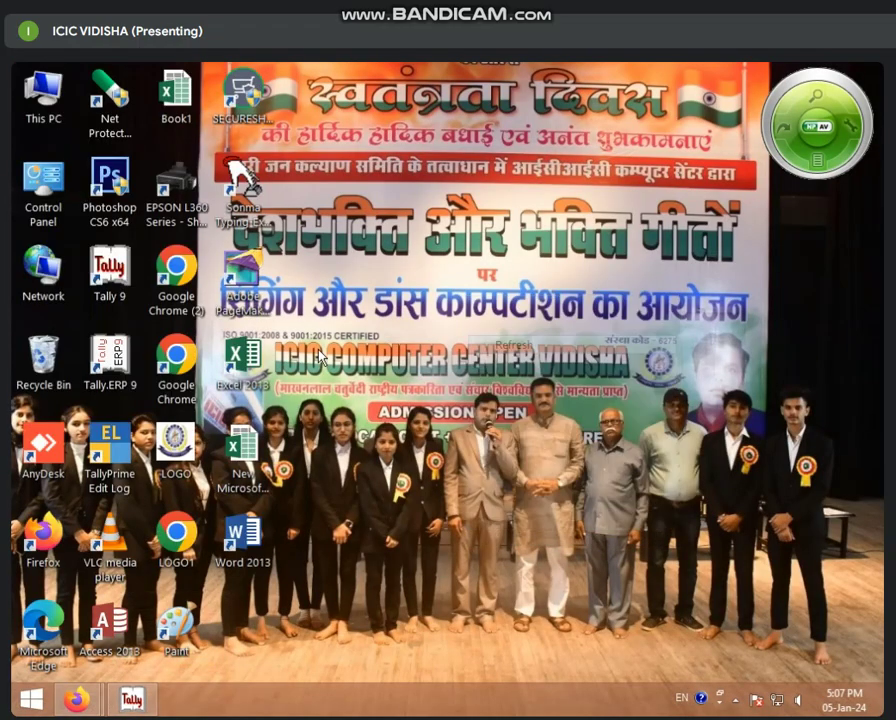
double_click(255, 358)
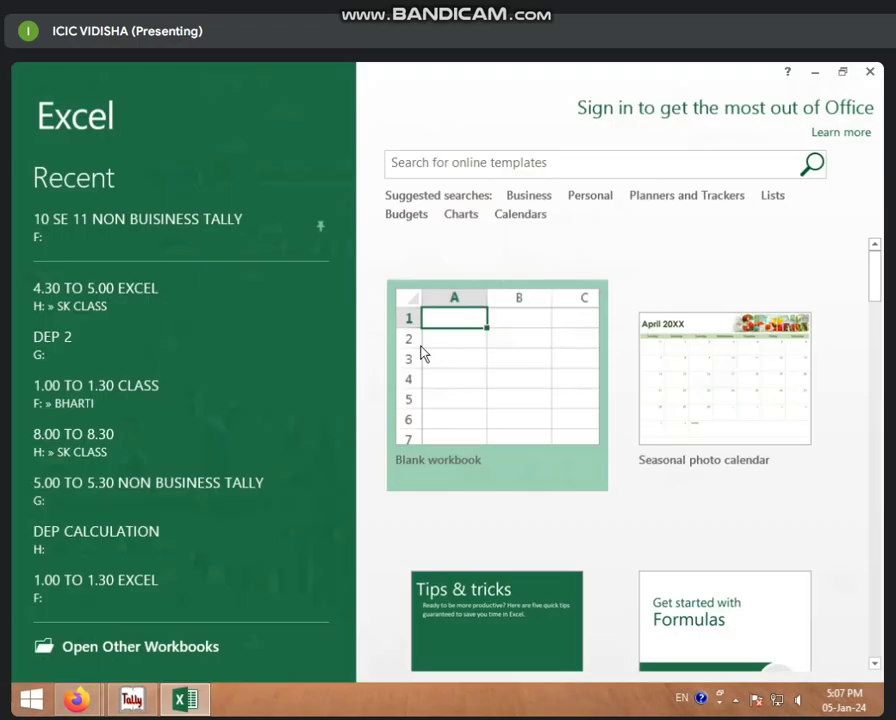
click(444, 353)
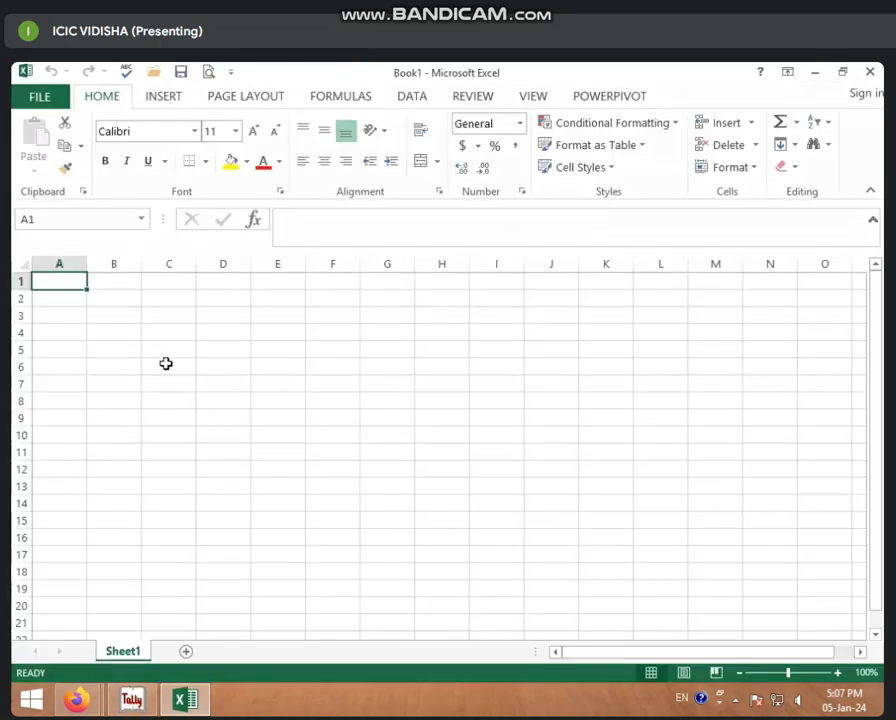
Step: Enter the headings S.N., NAME and BASIC SALARY in cells A1 to C1
click(166, 363)
scroll(220, 374, up, 5)
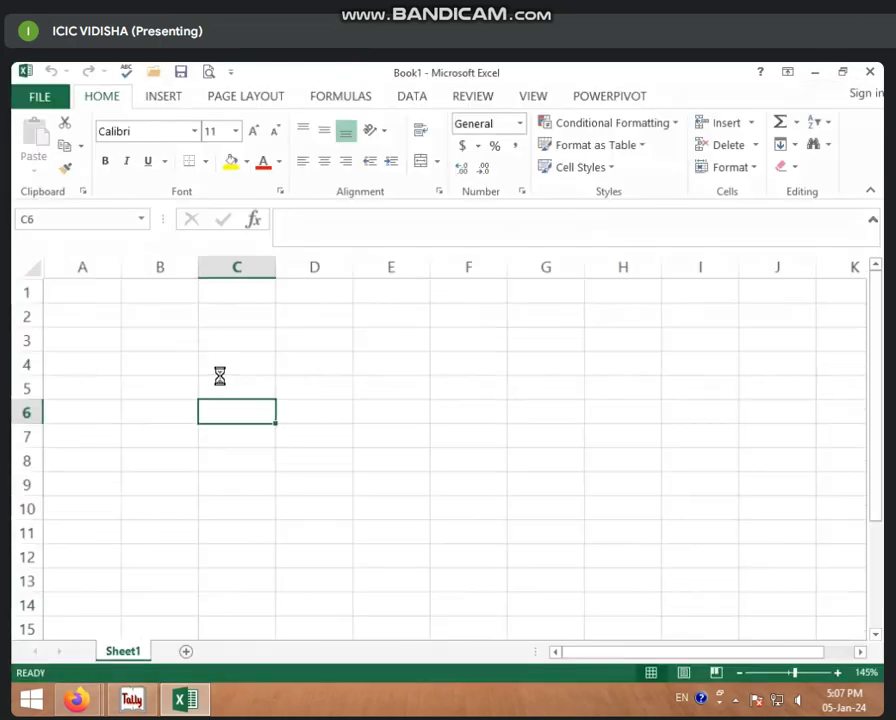
click(115, 290)
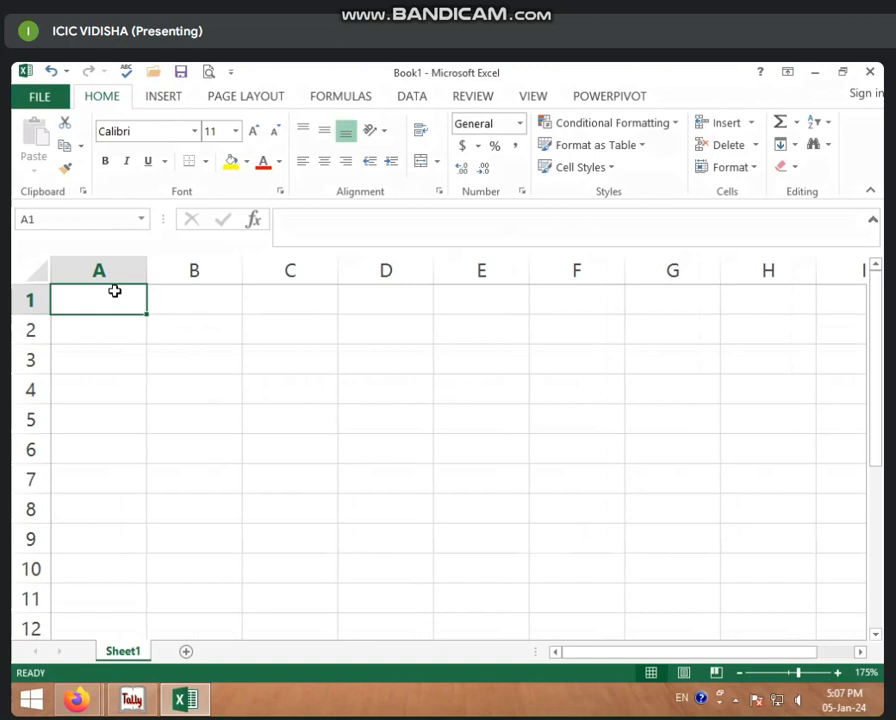
text(S.N.)
key(Tab)
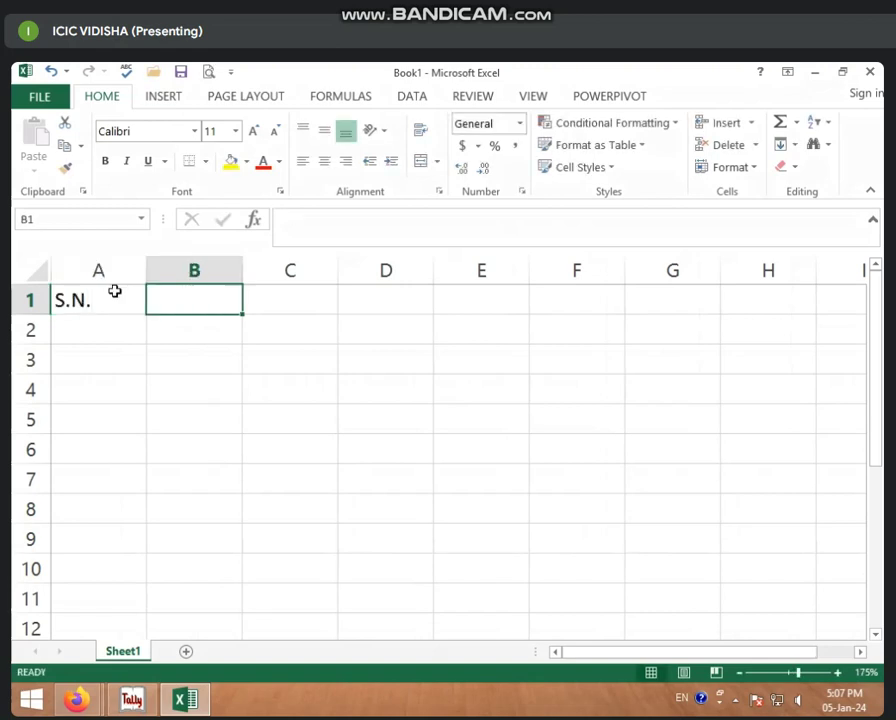
text(NAME)
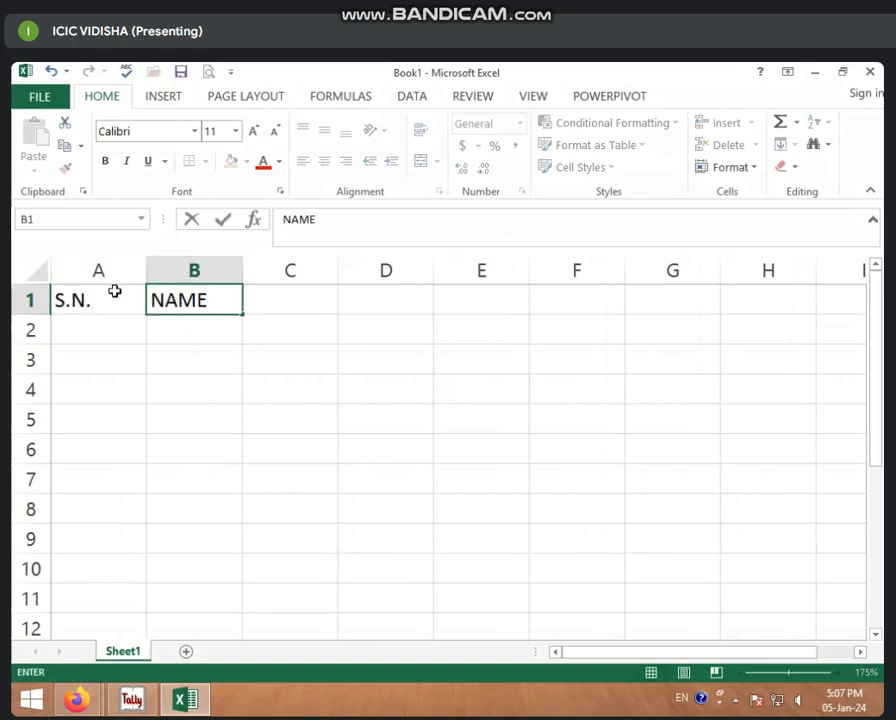
click(270, 296)
text(B)
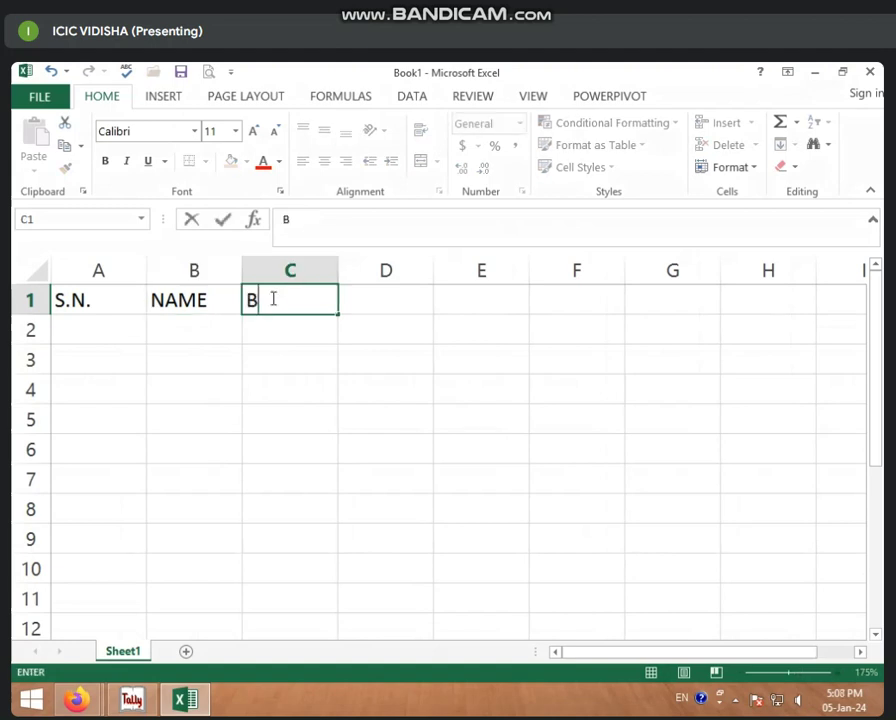
text(ASIC SALA)
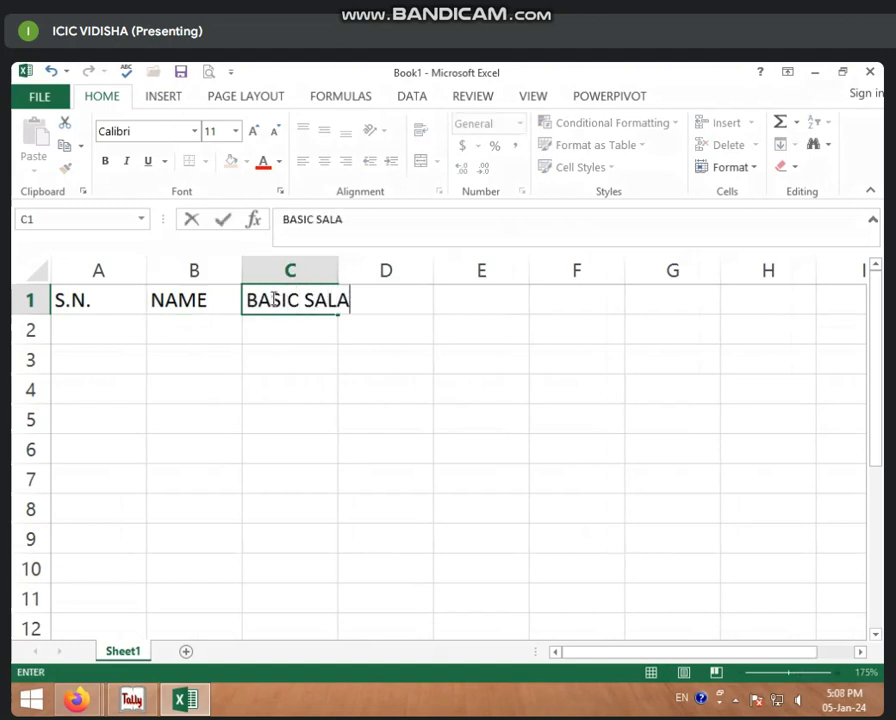
text(RY)
click(280, 322)
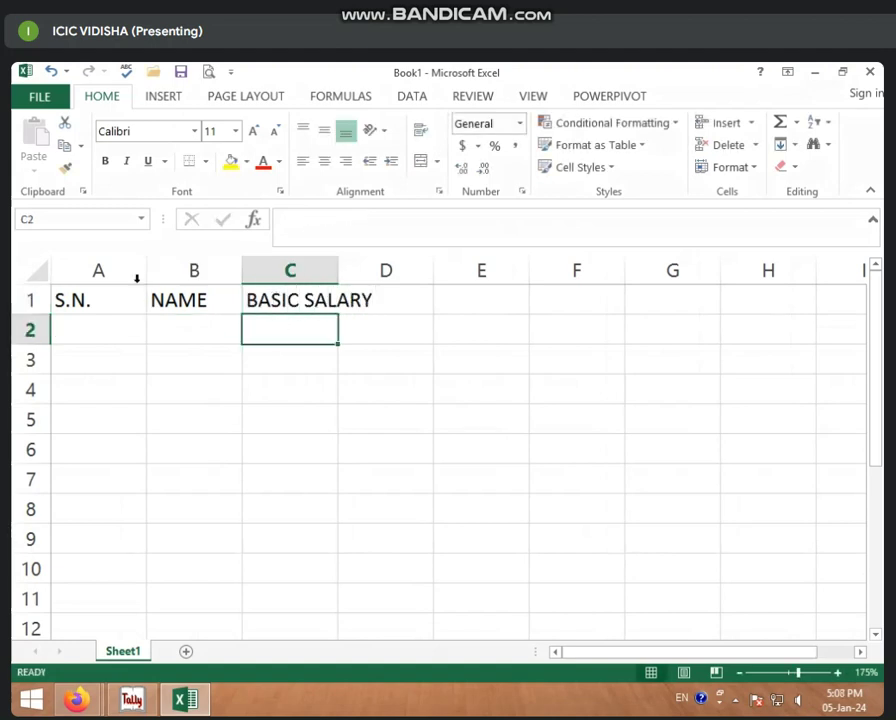
Step: Narrow column A to its S.N. heading and widen columns B and C for the names and salaries
drag(146, 276, 96, 274)
drag(193, 268, 214, 270)
drag(310, 268, 343, 270)
Step: Number the rows 1 to 6 in A2:A7 by entering 1 and 2 and extending the series
click(90, 327)
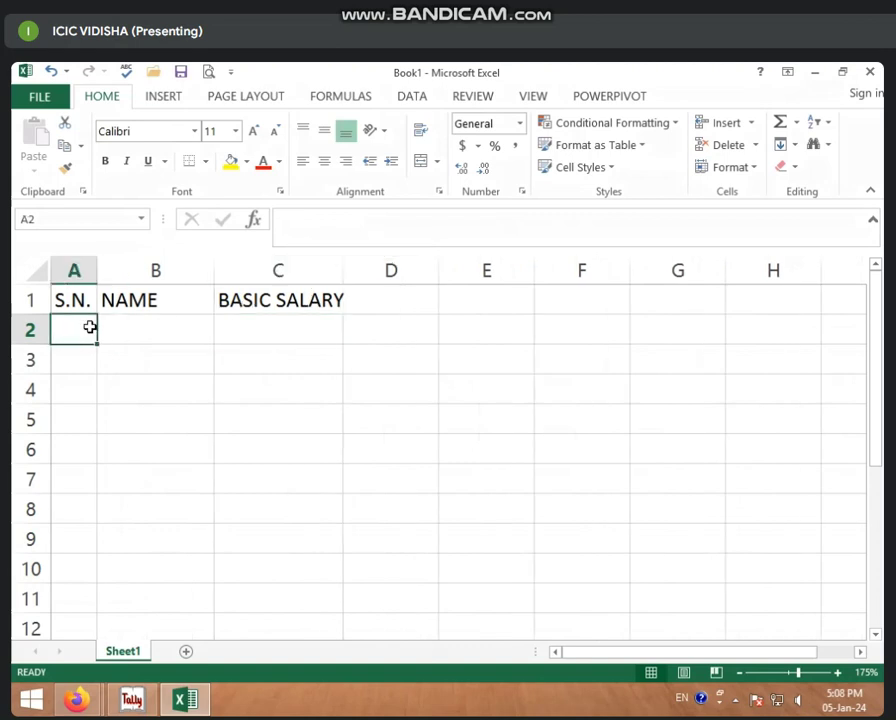
text(1)
key(Return)
text(2)
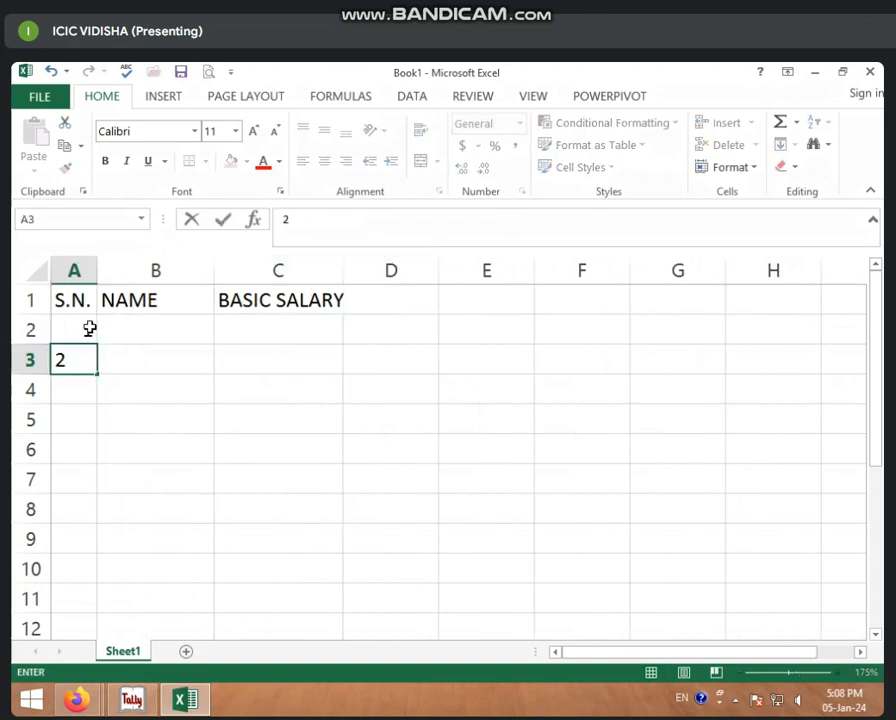
drag(90, 327, 98, 484)
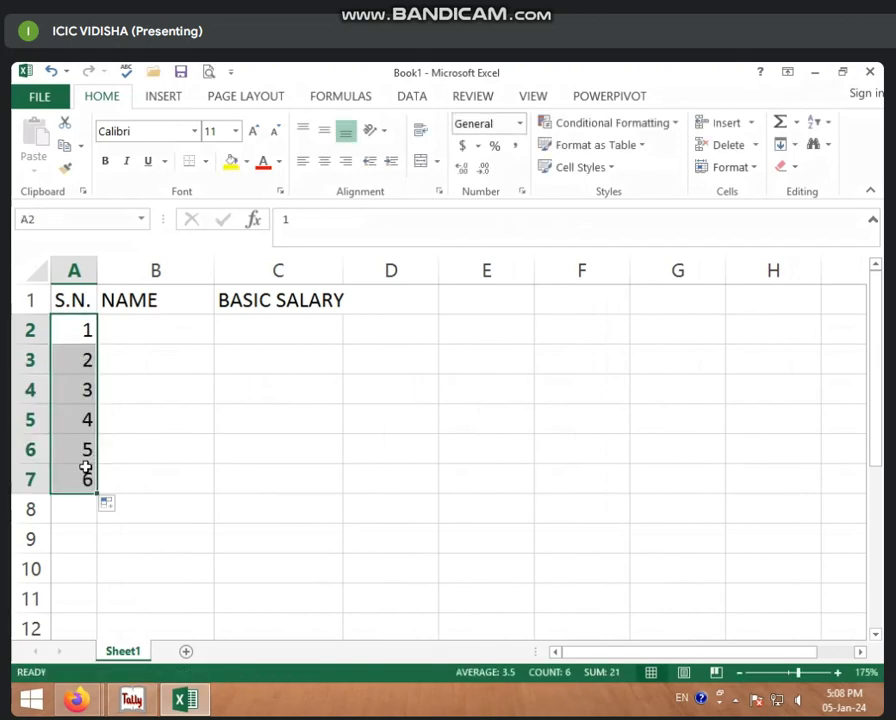
Step: Enter the six employees' first names in B2:B7 under the NAME heading
click(157, 333)
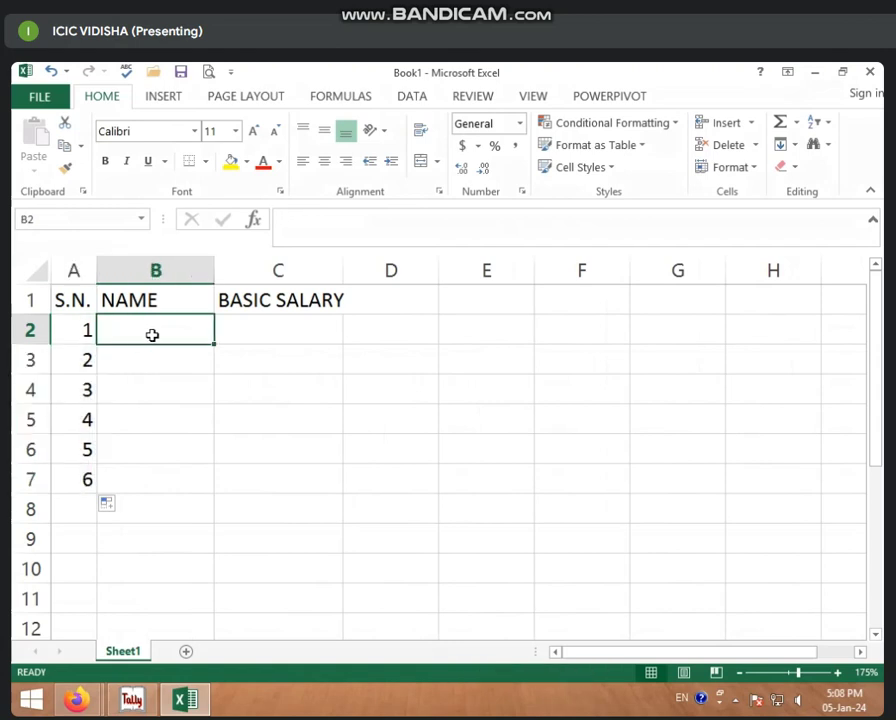
text(ISHA)
key(Return)
text(S)
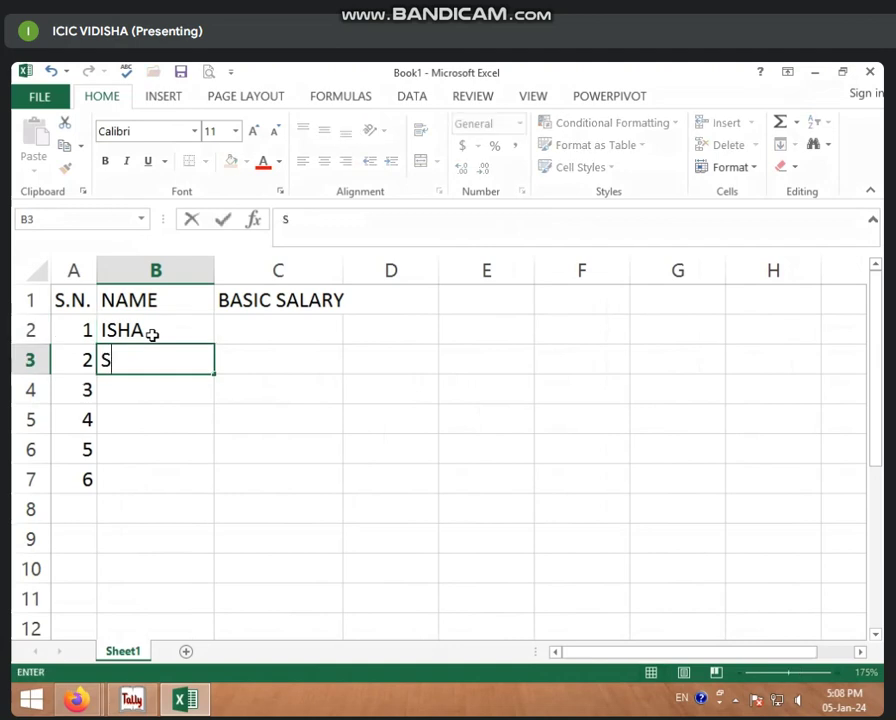
text(NEHA)
key(Return)
text(PO)
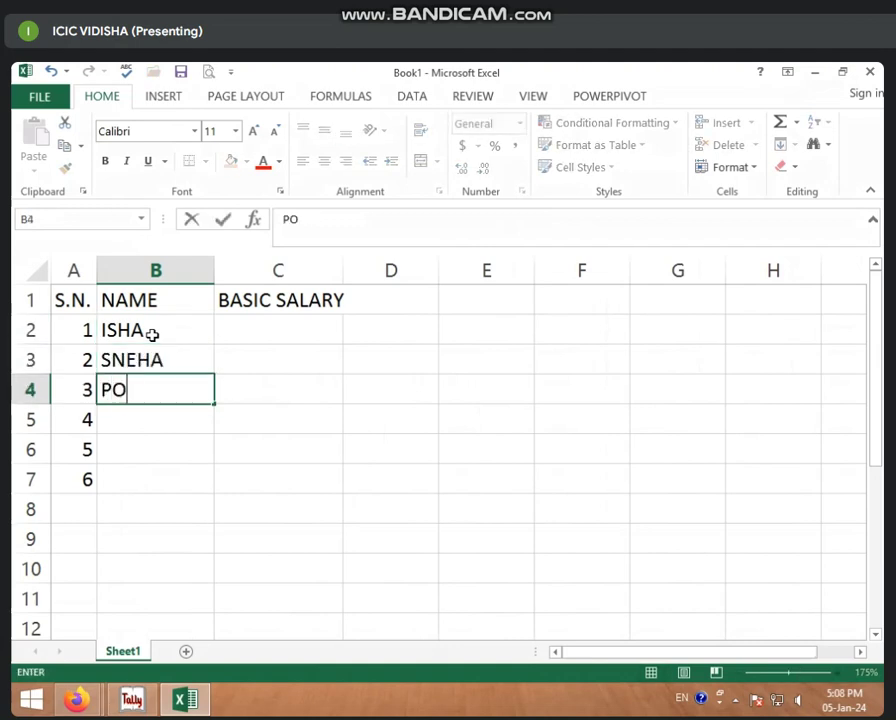
text(ONAM)
key(Return)
text(MAN)
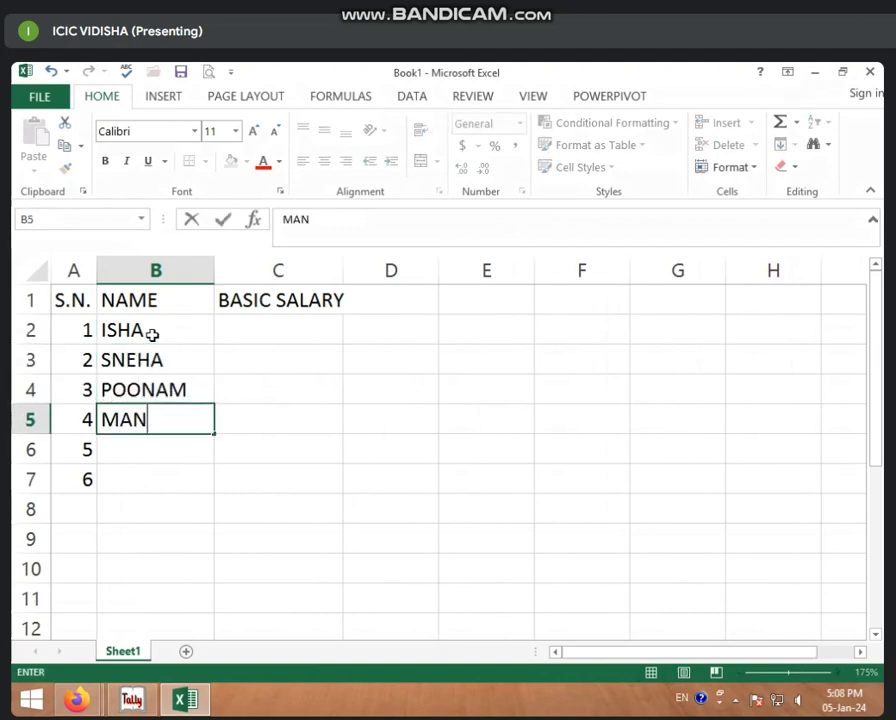
text(JU)
key(Return)
text(SA)
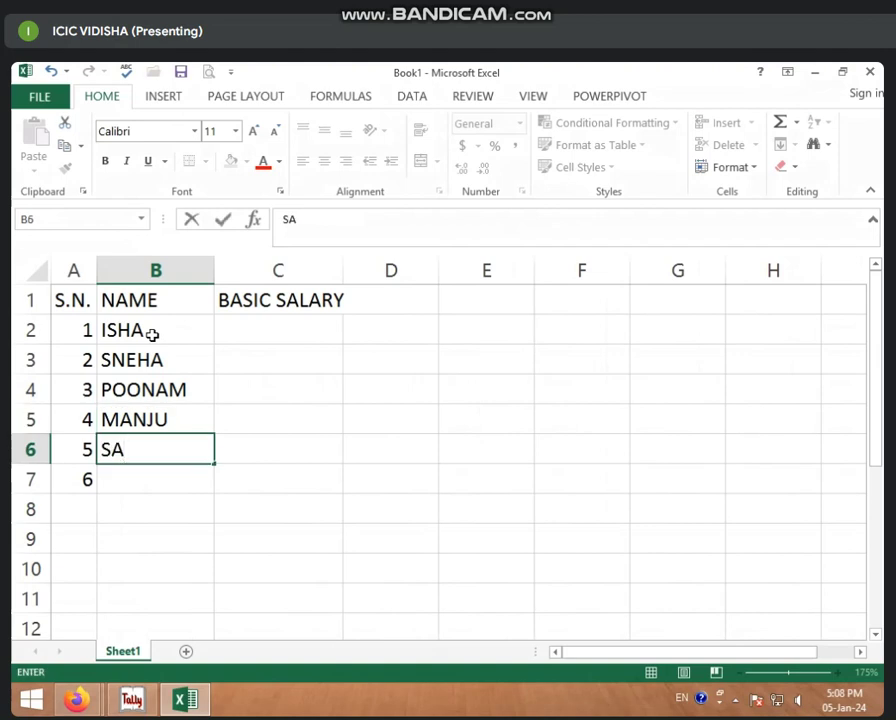
text(BNAM)
key(Return)
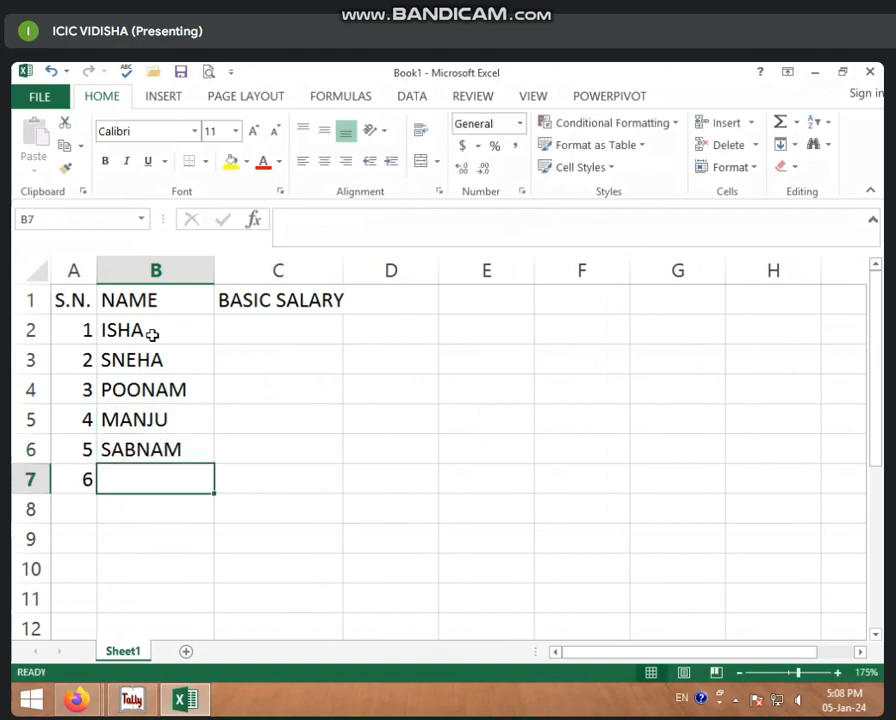
text(NARGISH)
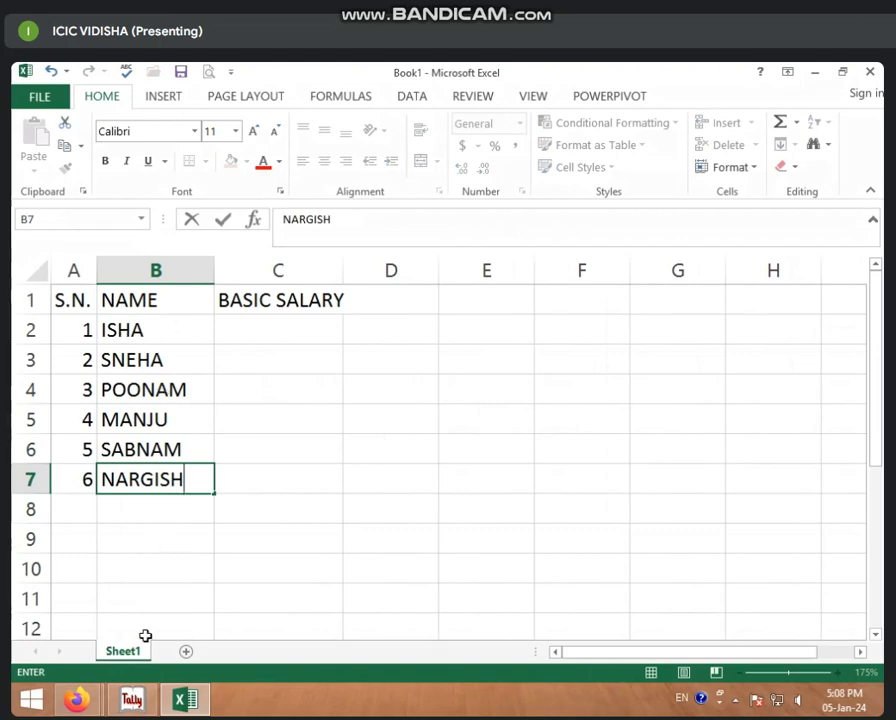
click(256, 345)
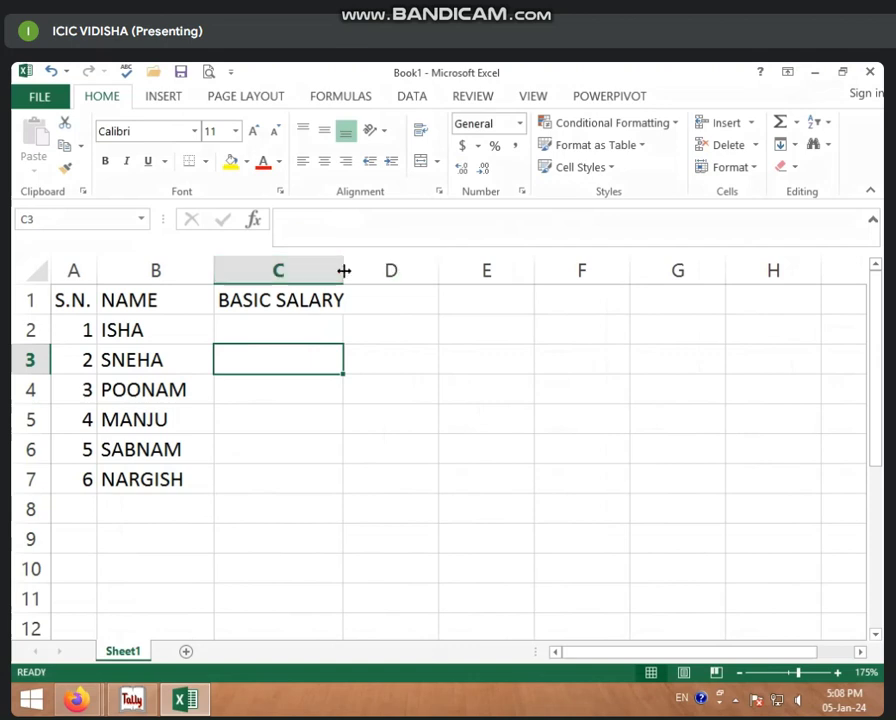
Step: Widen column C slightly and enter the basic salaries 8000, 5000, 6000, 7000, 5000 and 6000 in C2:C7
drag(344, 267, 349, 267)
click(309, 327)
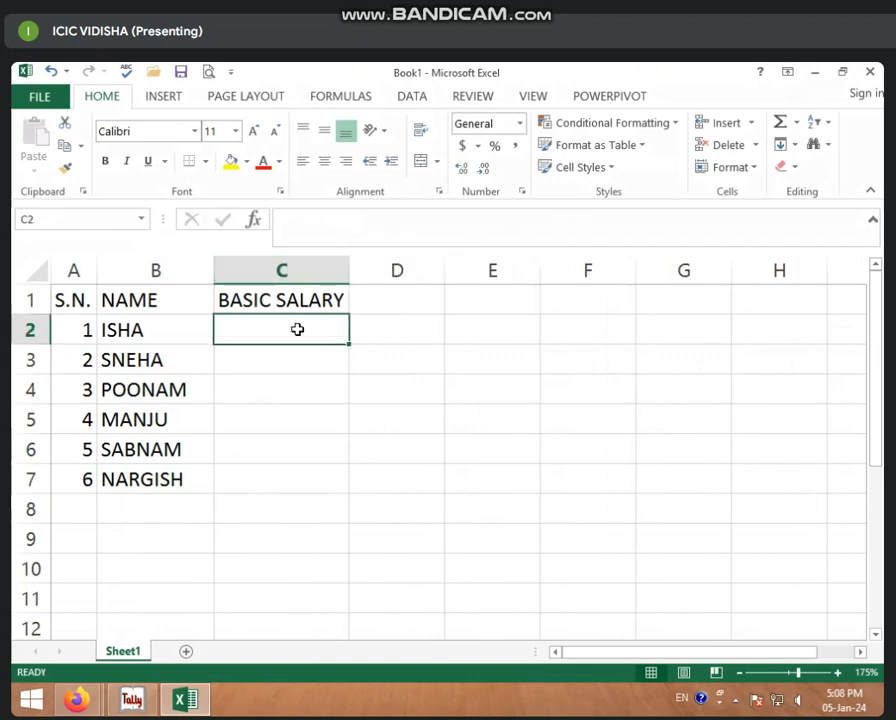
text(8000)
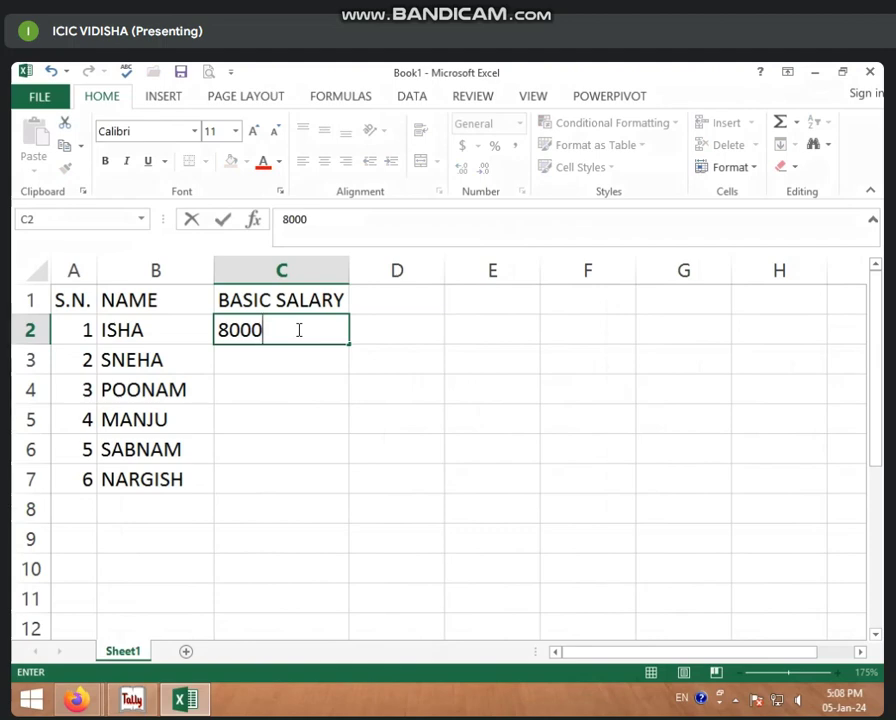
key(Return)
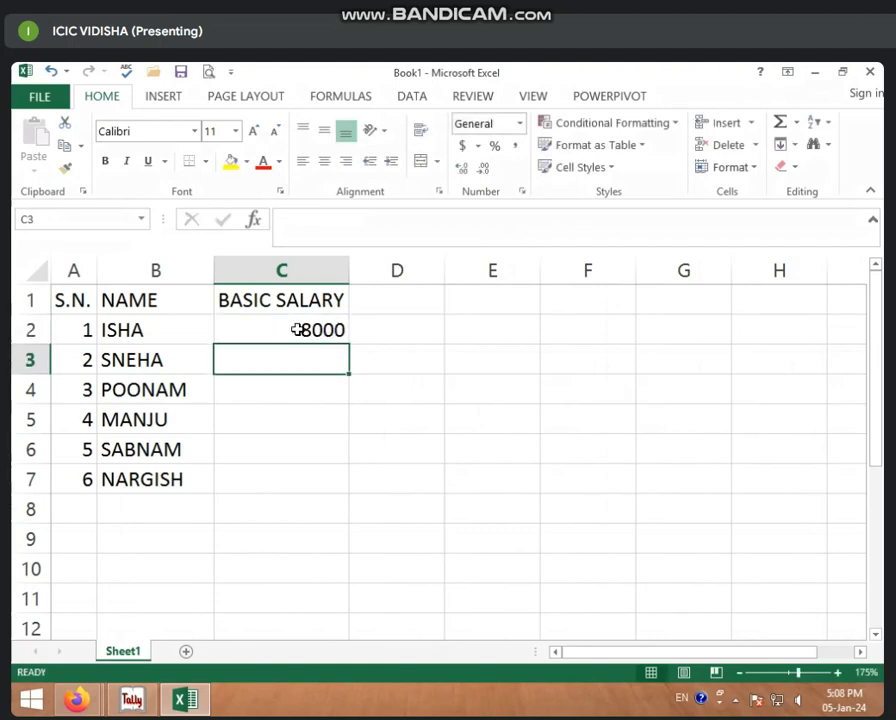
text(5000)
key(Return)
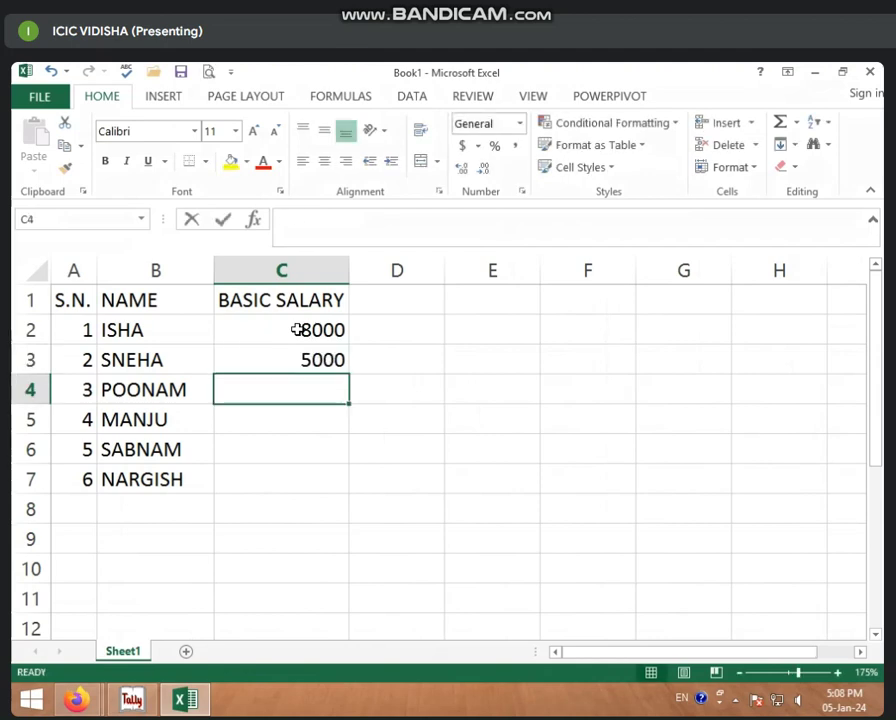
text(6000)
key(Return)
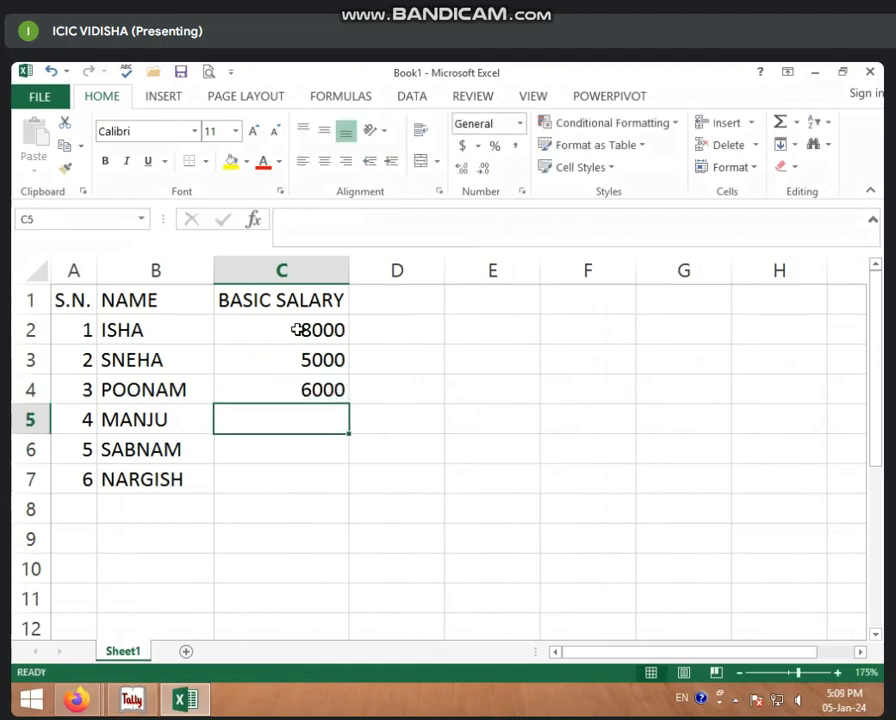
text(7000)
key(Return)
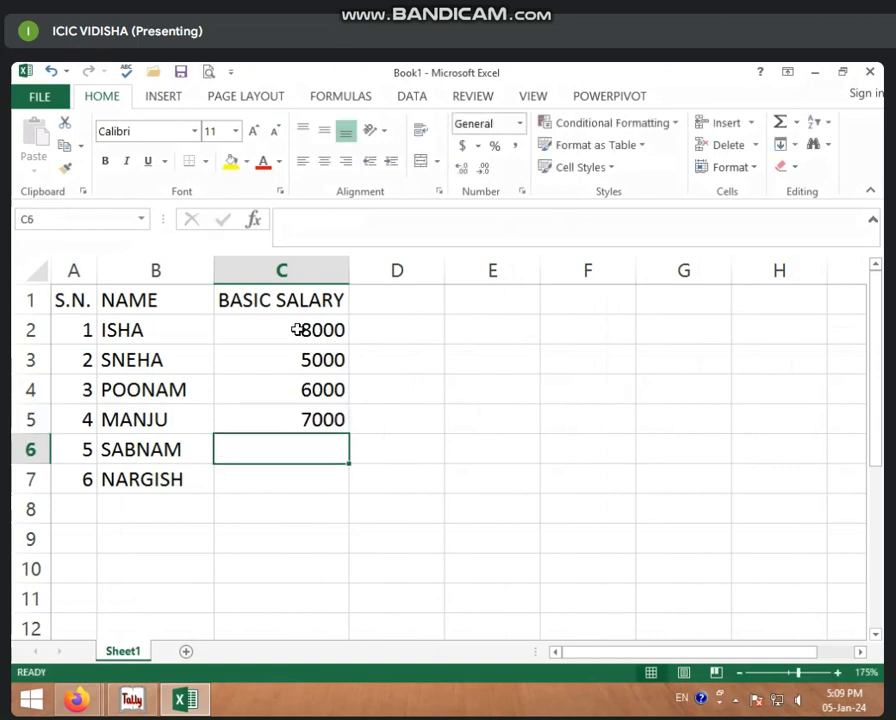
text(5000)
key(Return)
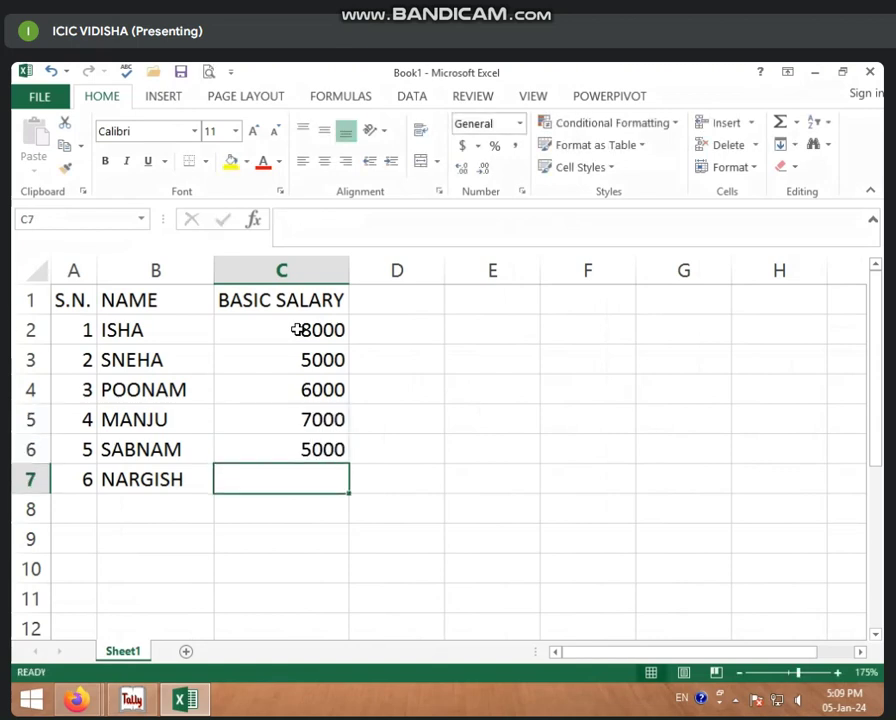
text(6000)
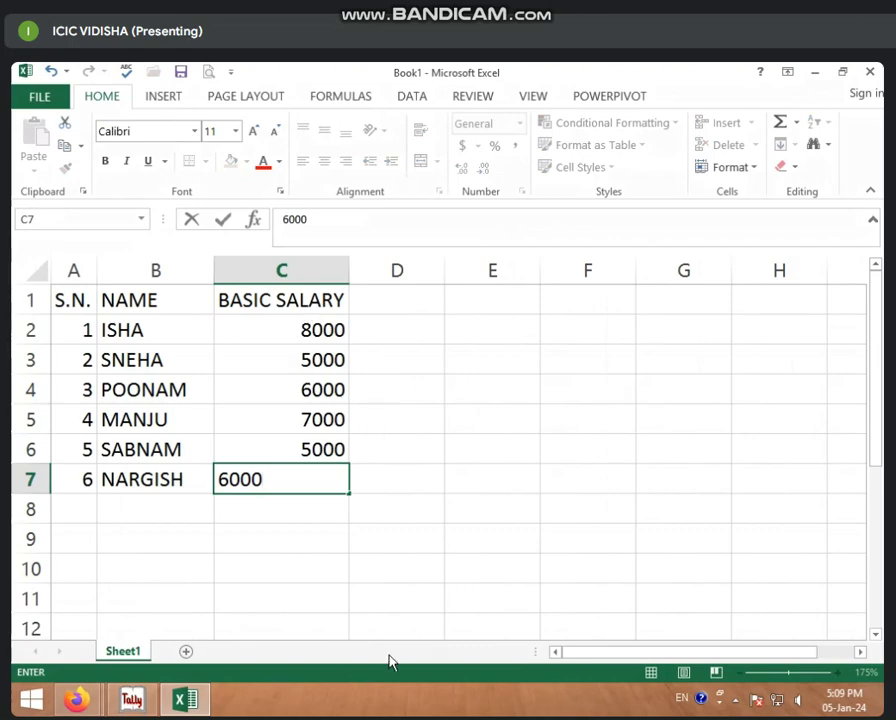
Step: Add the heading TOTAL P in D1, beside BASIC SALARY
click(390, 292)
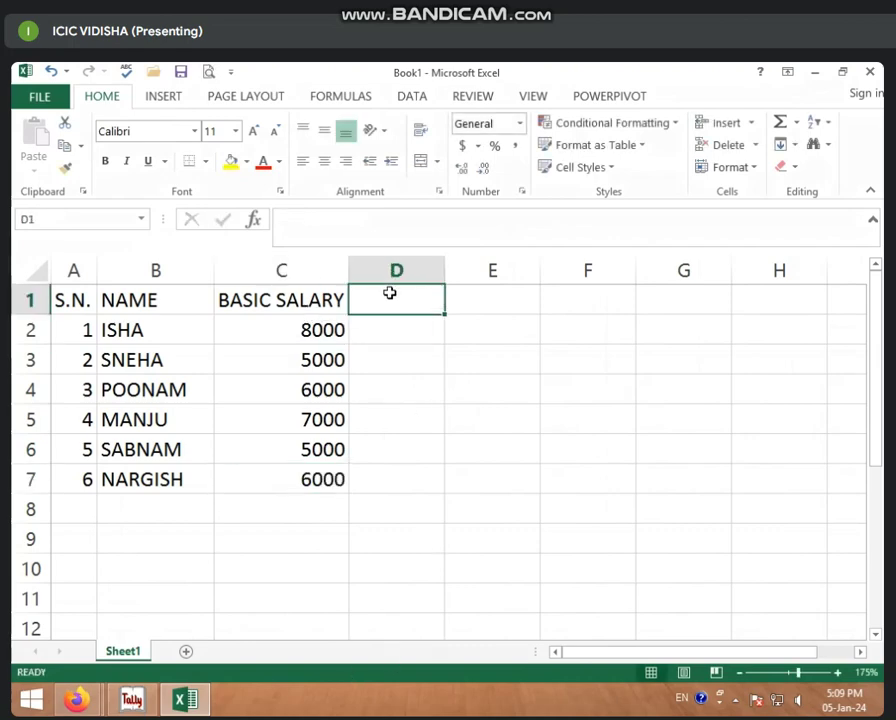
text(TOTAL P)
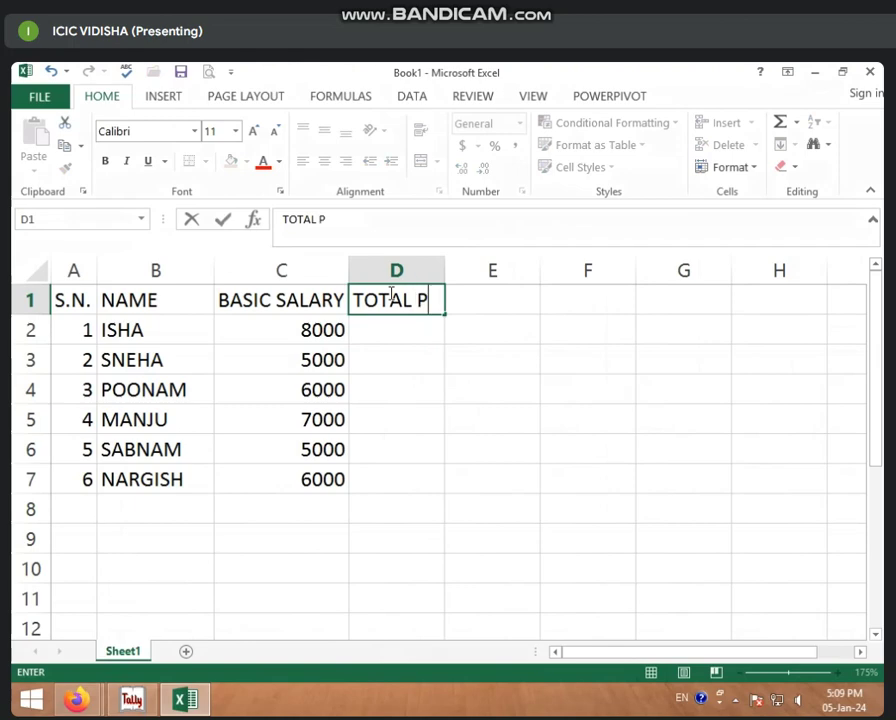
click(400, 325)
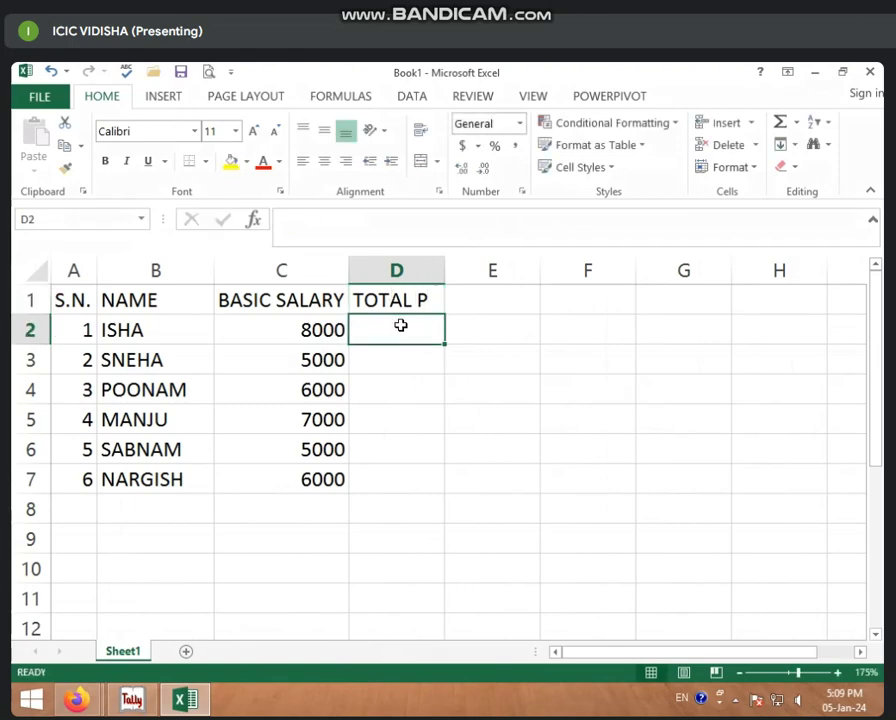
Step: Number the day columns 1 to 31 across E1:AI1 by entering 1 and 2 and extending the series
click(481, 295)
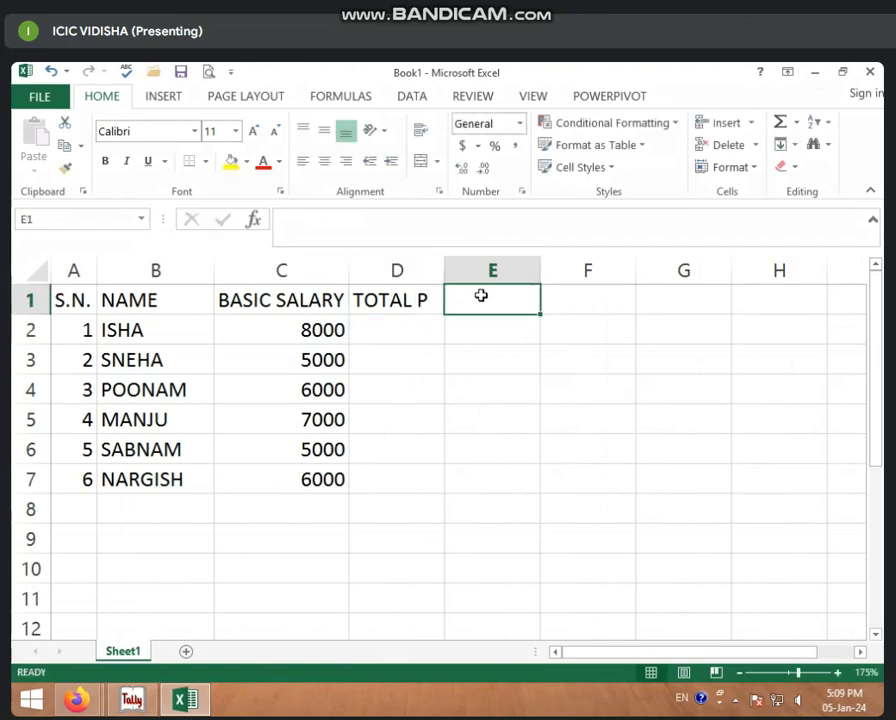
text(1)
key(Tab)
text(2)
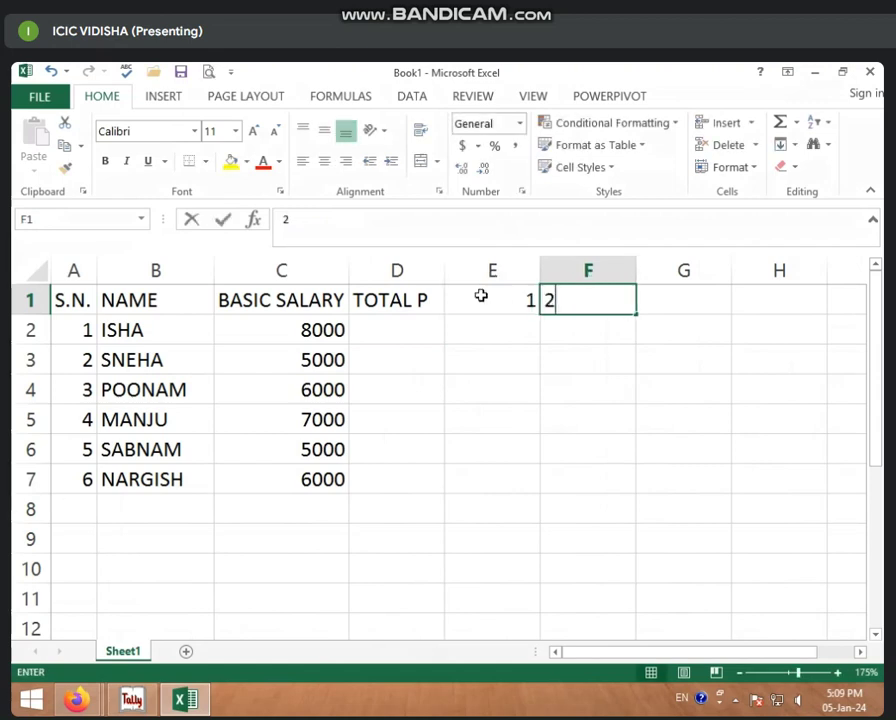
click(498, 346)
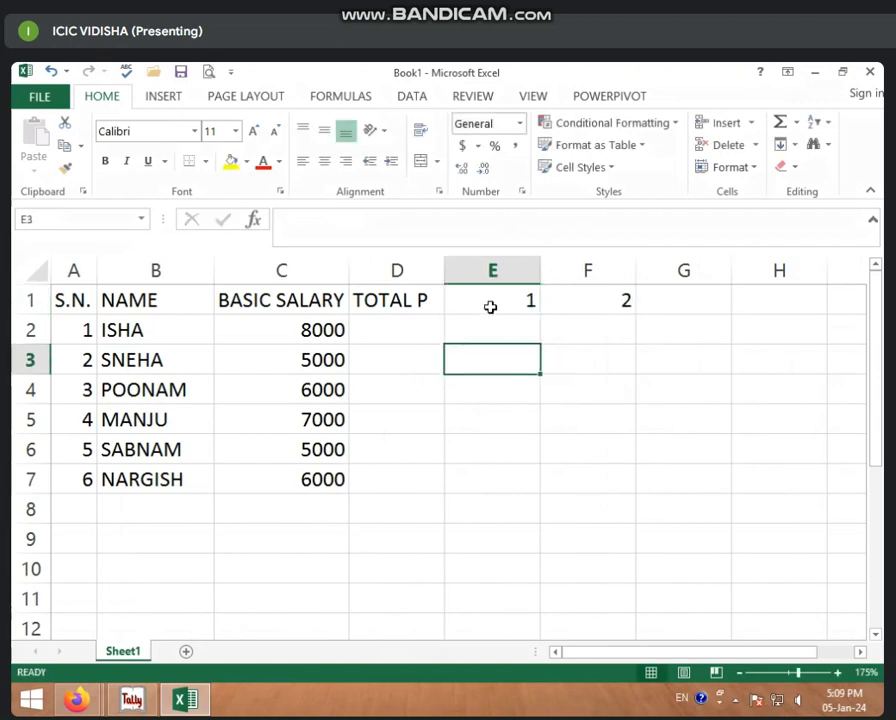
click(527, 307)
drag(527, 307, 620, 314)
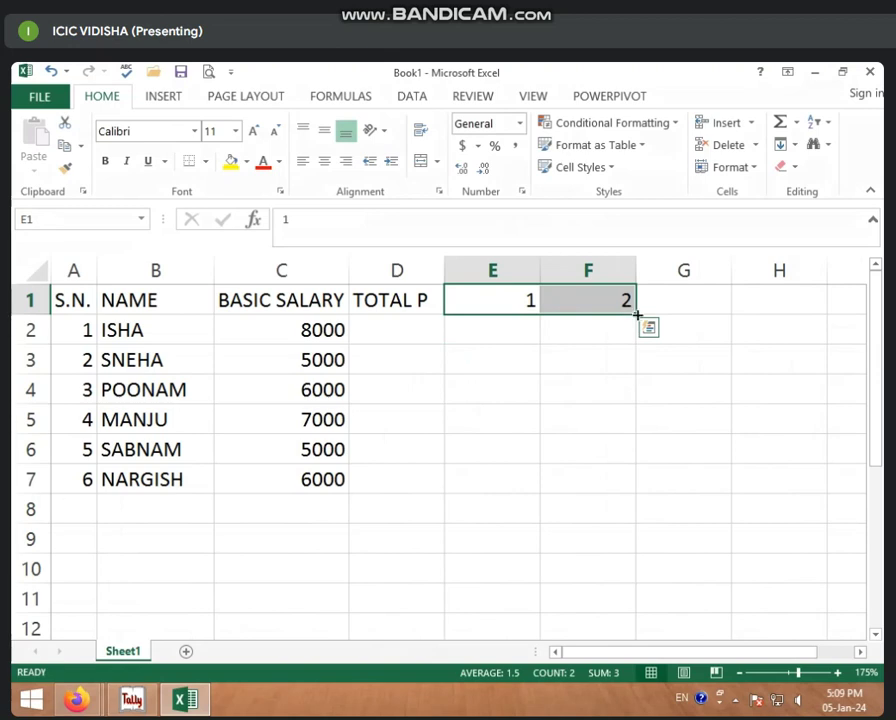
drag(636, 314, 664, 344)
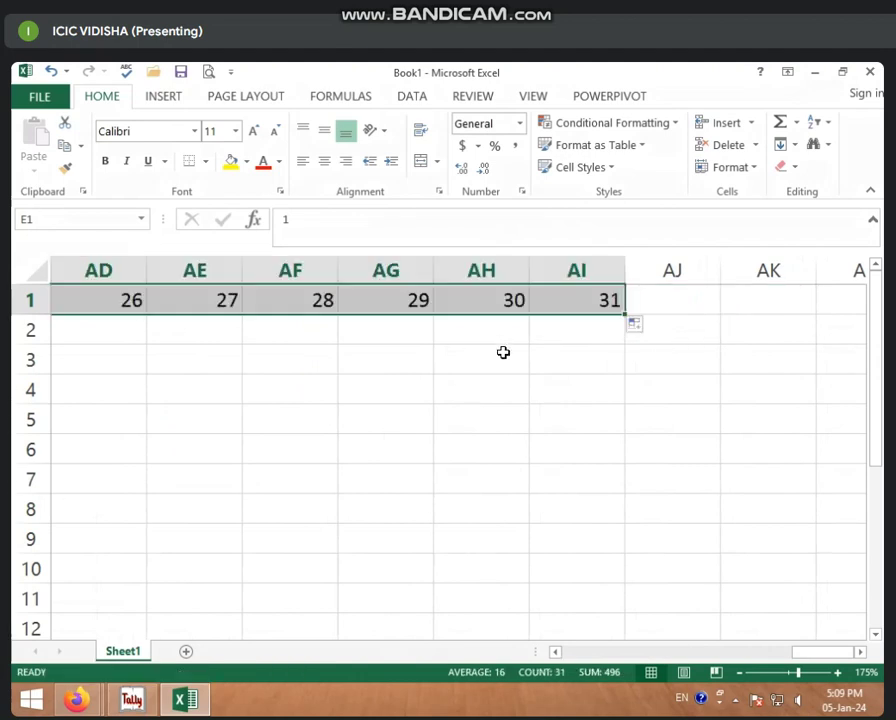
click(518, 446)
drag(790, 654, 590, 660)
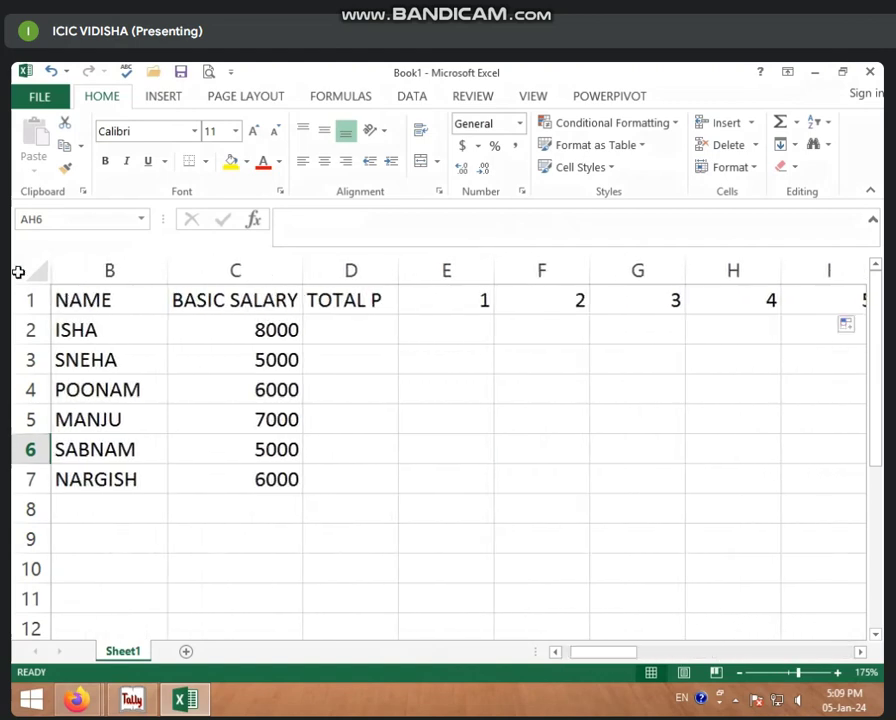
Step: Insert a blank row above the heading row
click(456, 302)
click(524, 302)
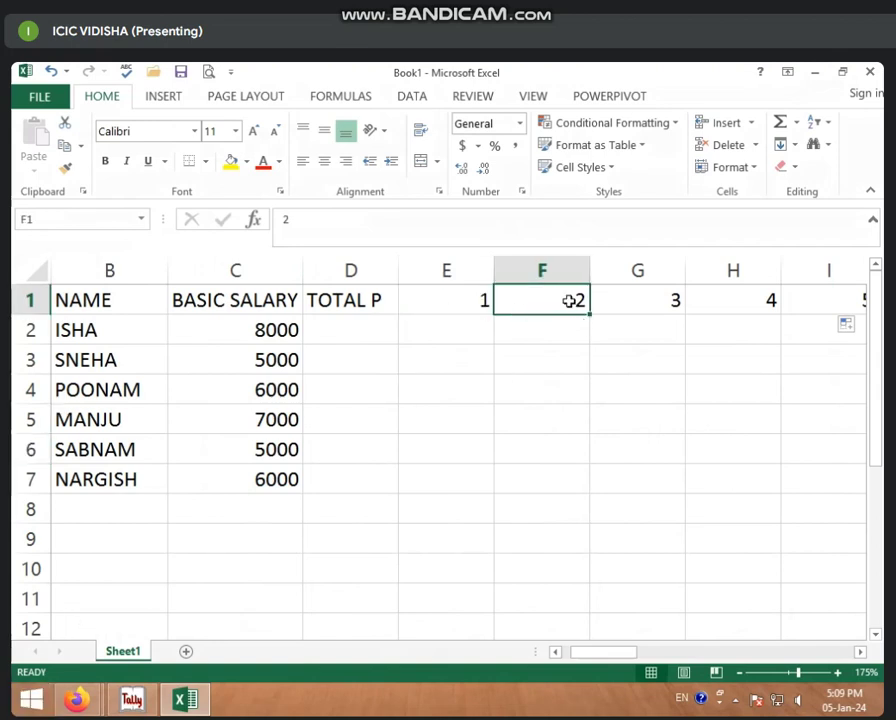
click(460, 320)
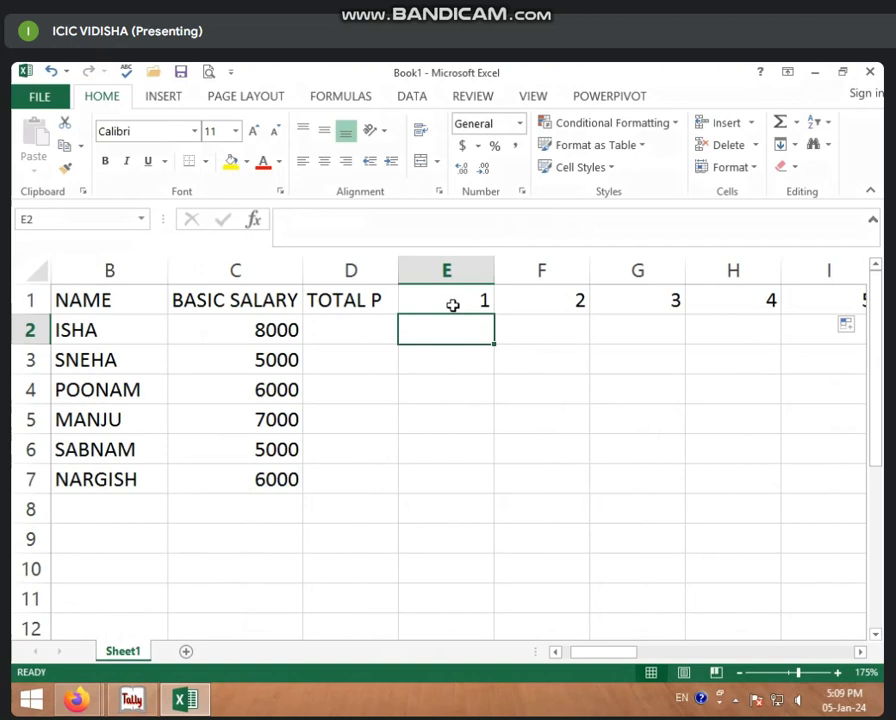
click(20, 300)
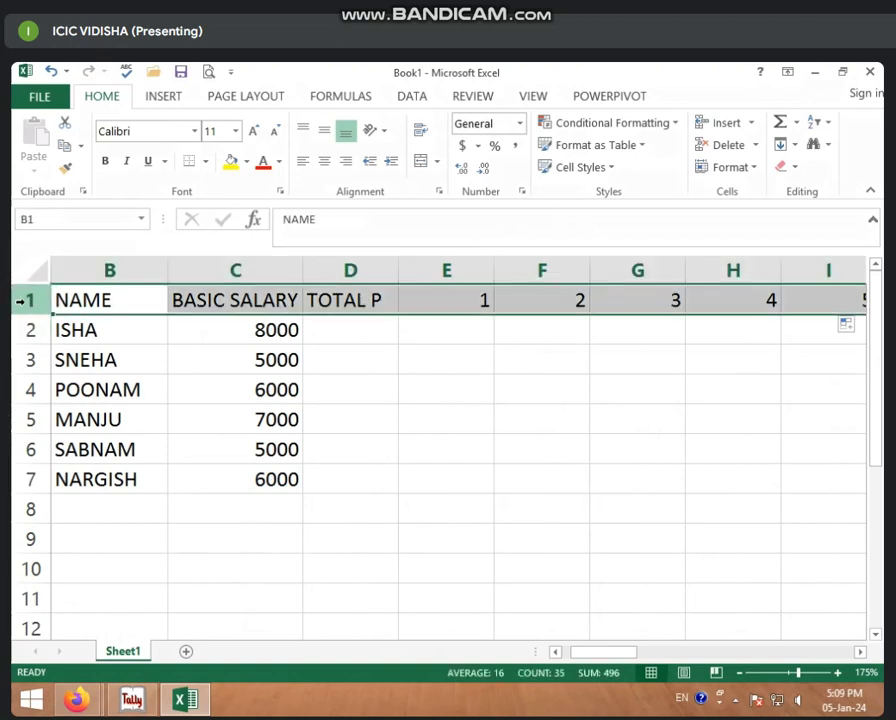
right_click(20, 300)
click(70, 421)
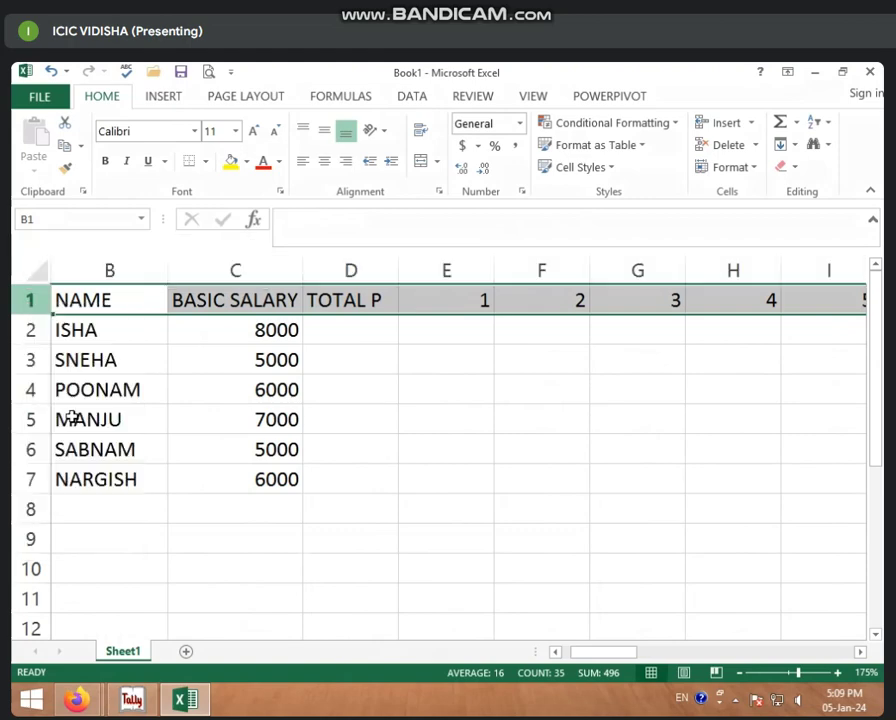
Step: Label the day columns E1:AI1 with weekdays by entering MON and TUE and extending the series to day 31
click(425, 306)
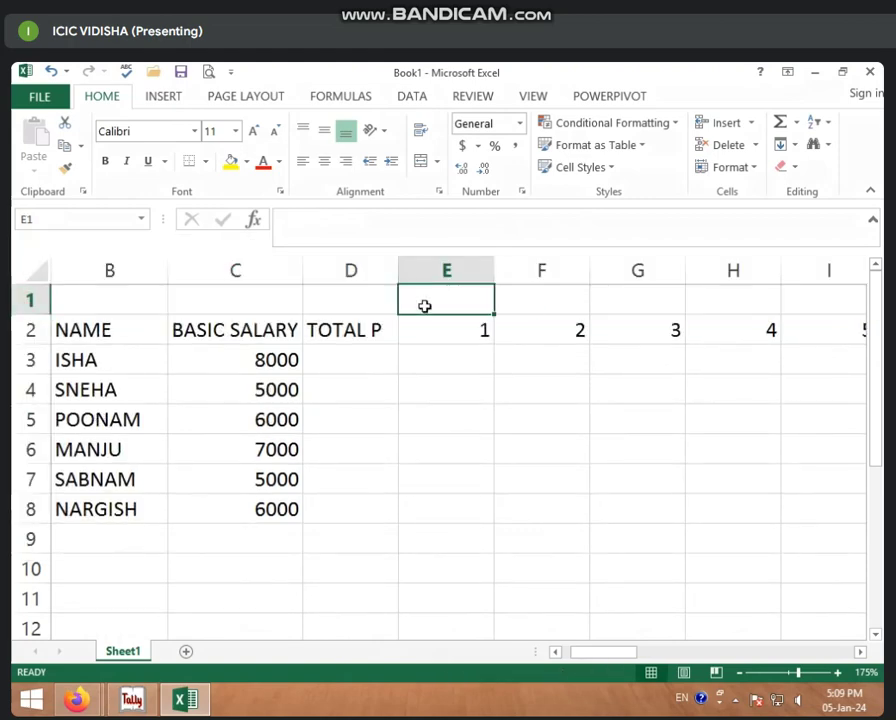
text(MON)
key(Tab)
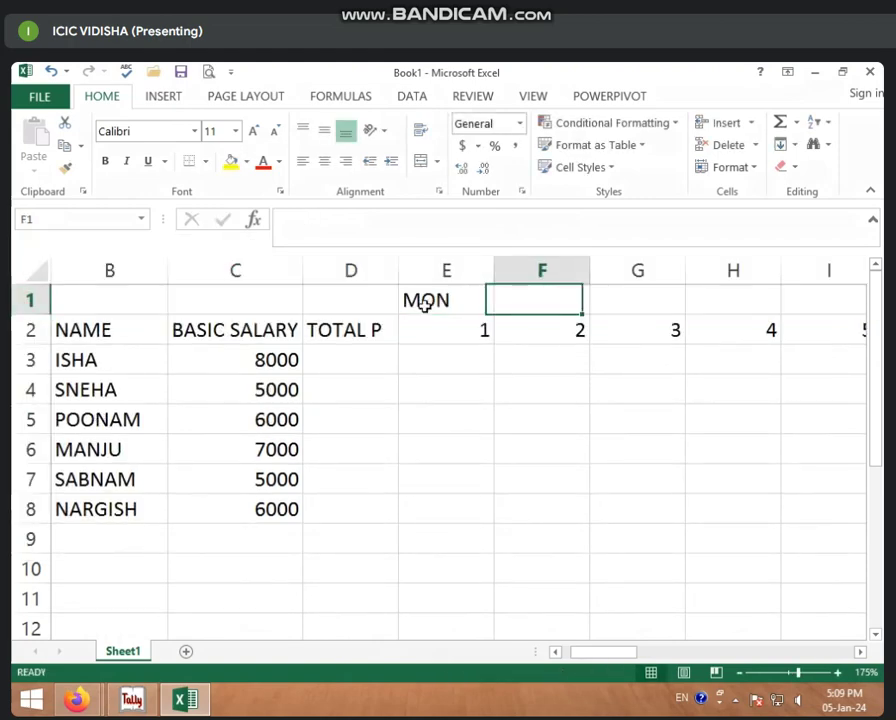
text(TUE)
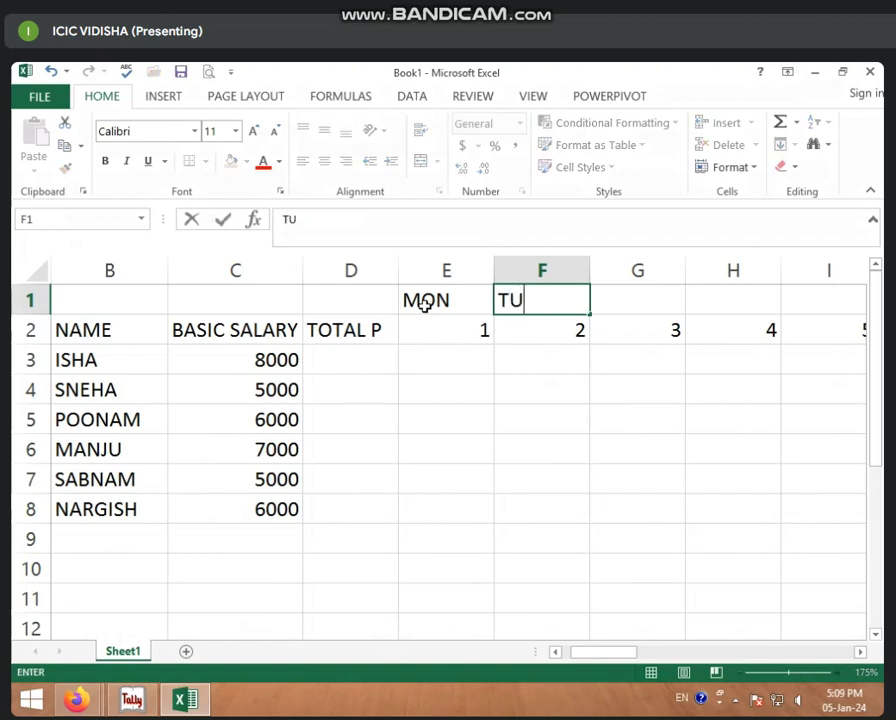
click(440, 351)
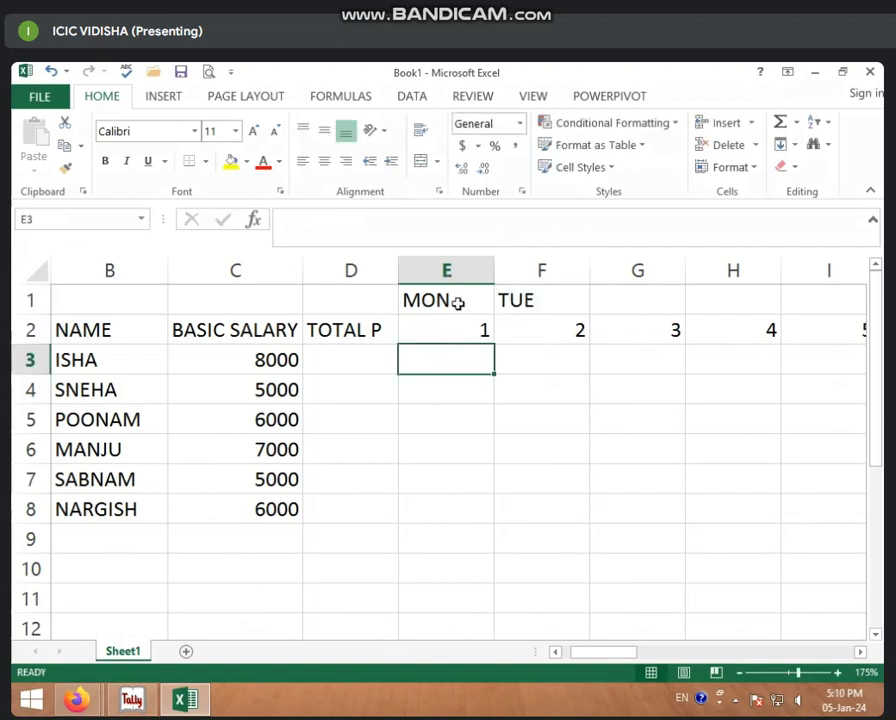
drag(458, 302, 684, 314)
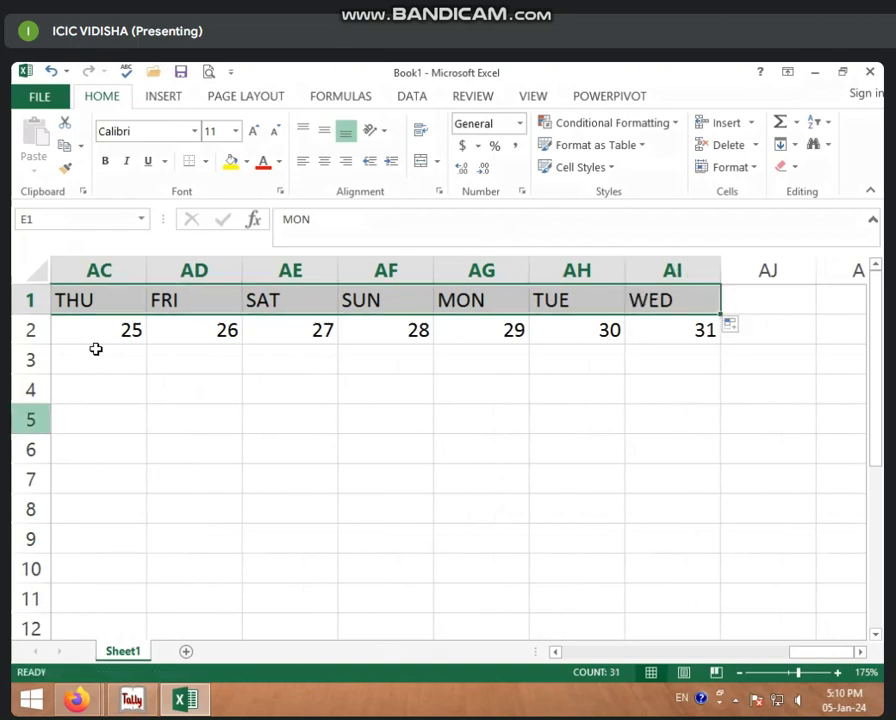
click(406, 472)
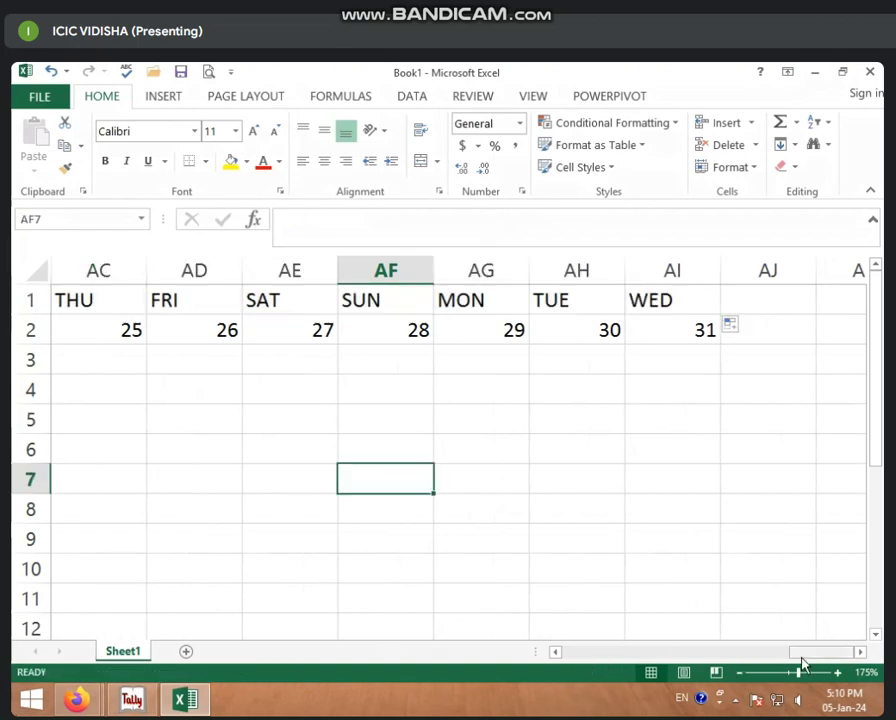
drag(802, 658, 558, 654)
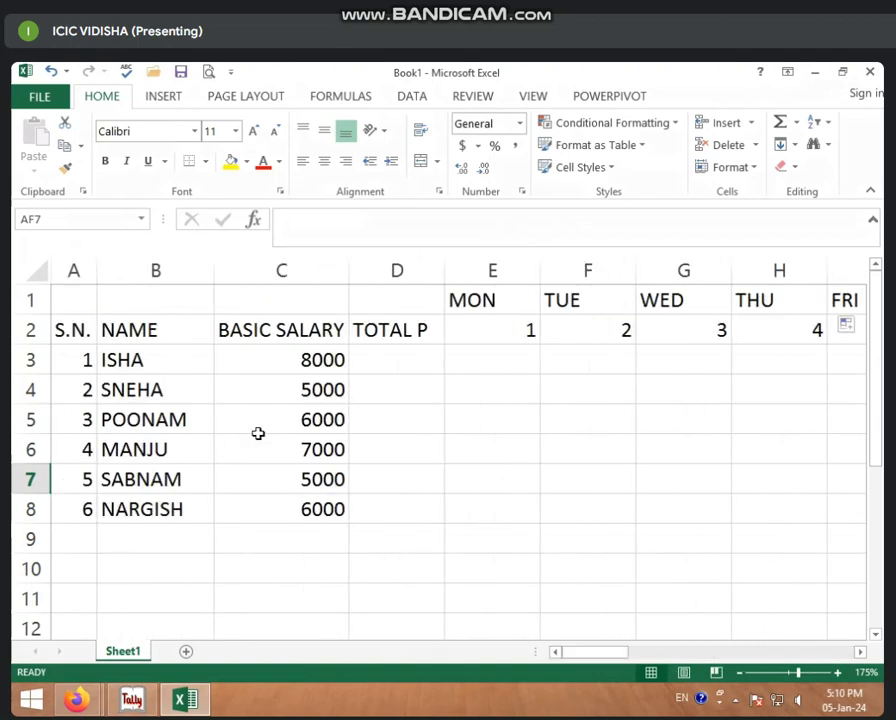
Step: Enter 1 as the first day's attendance for the first three employees in E3:E5
click(172, 366)
click(286, 366)
click(494, 365)
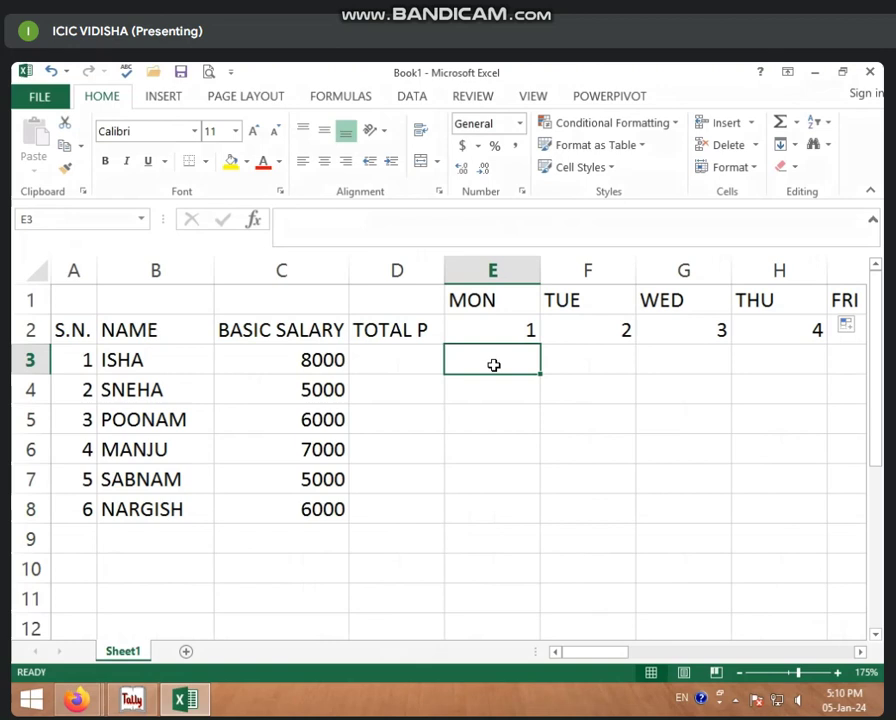
text(1)
key(Return)
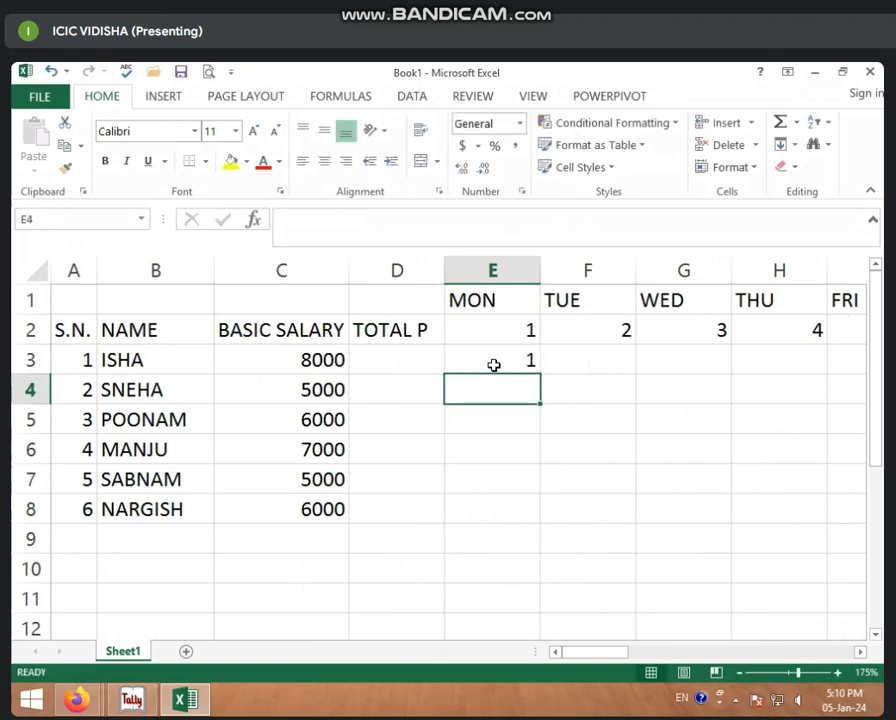
text(1)
key(Return)
text(1)
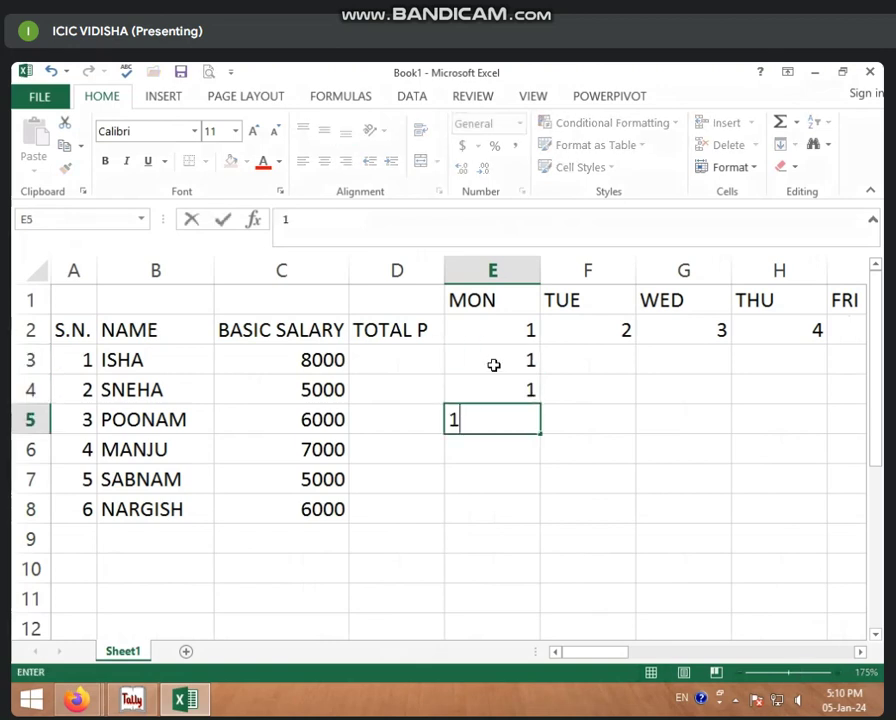
key(Return)
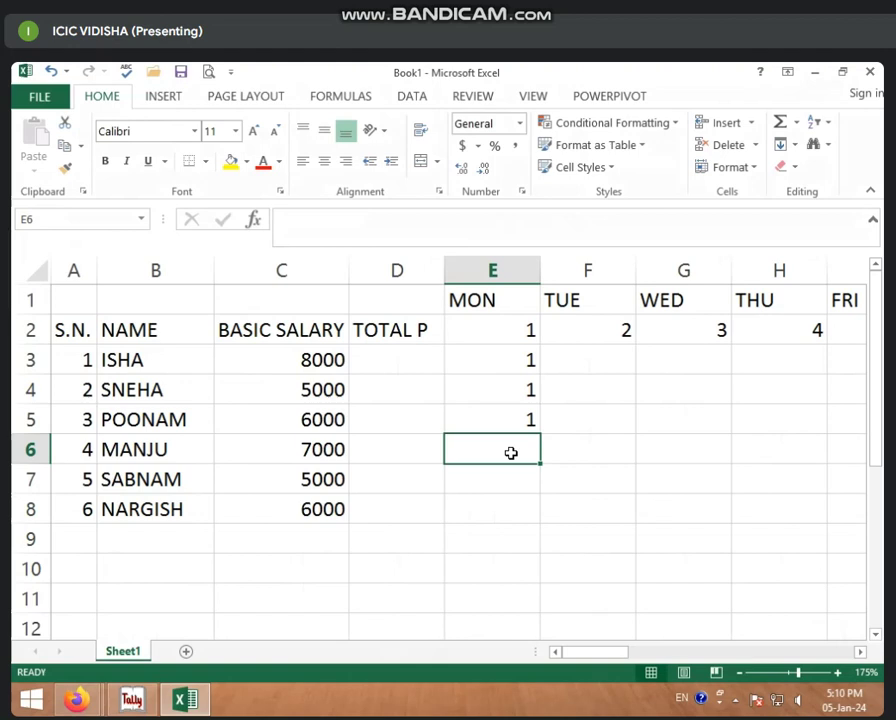
Step: Enter L, -1 and 1 as the first day's attendance for the last three employees in E6:E8
text(L)
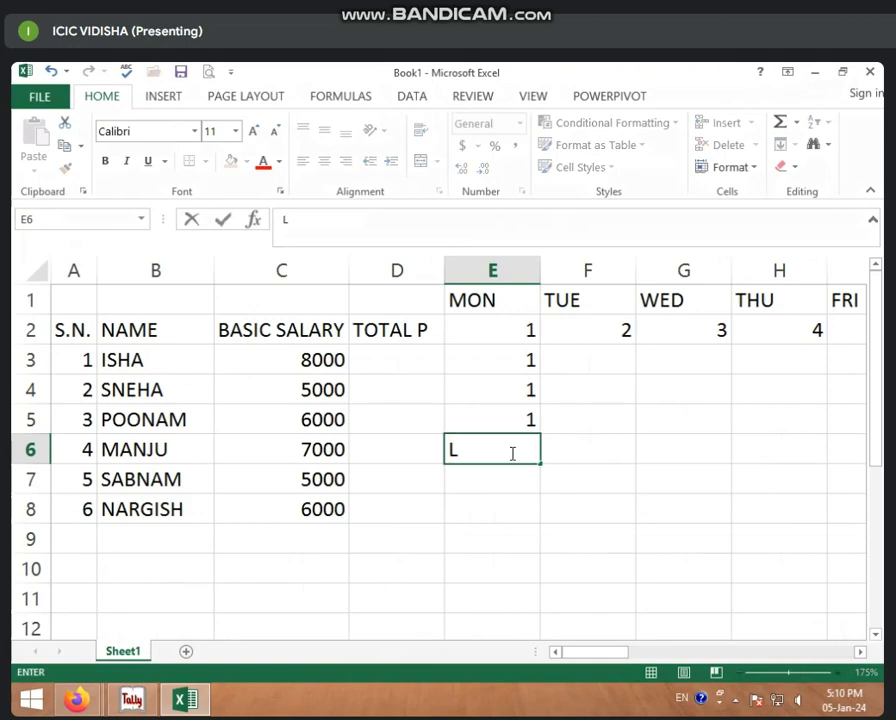
key(Return)
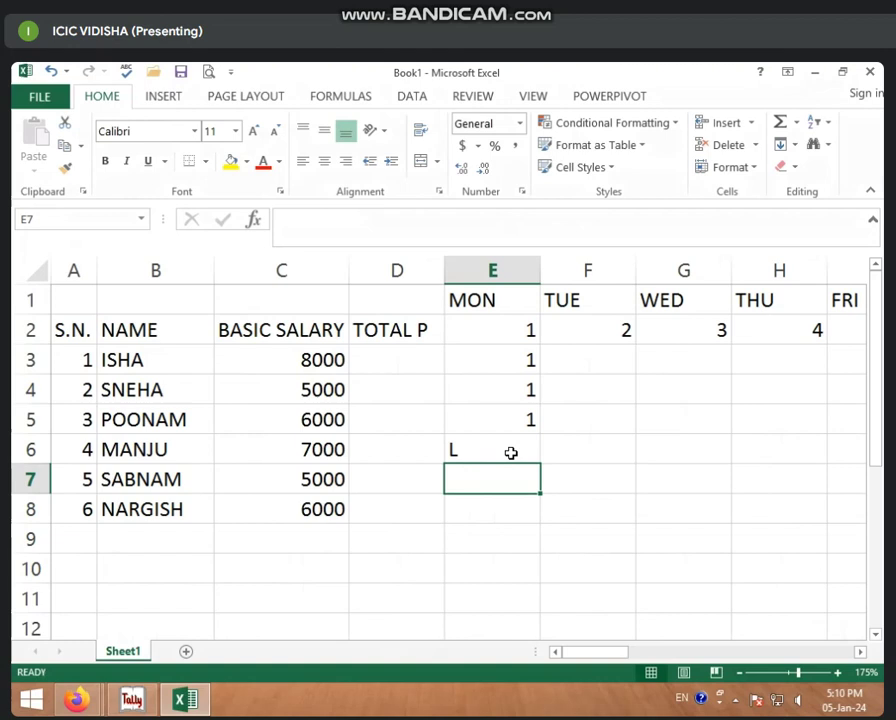
click(511, 453)
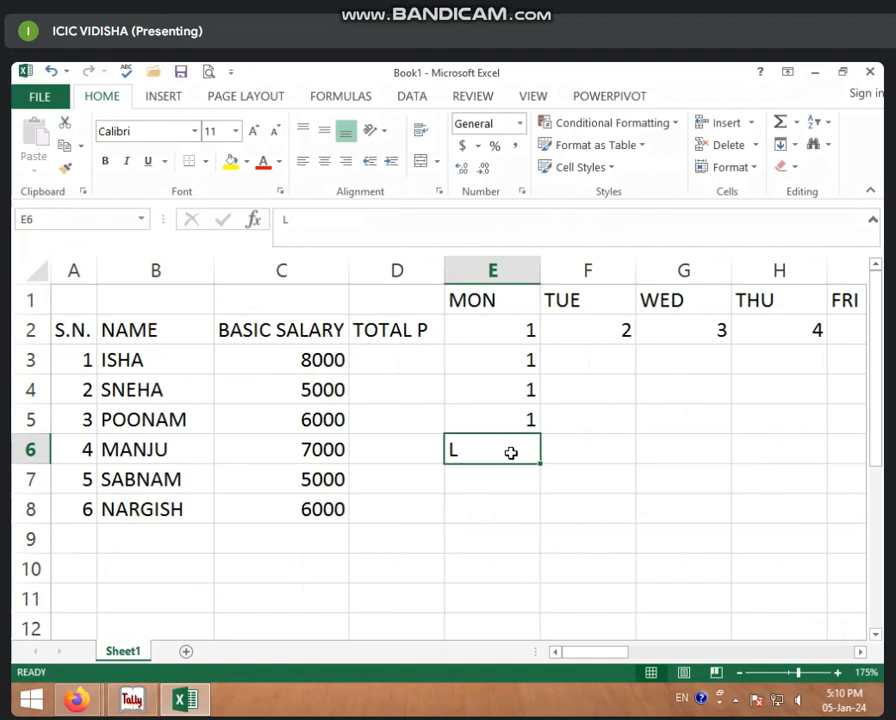
key(Return)
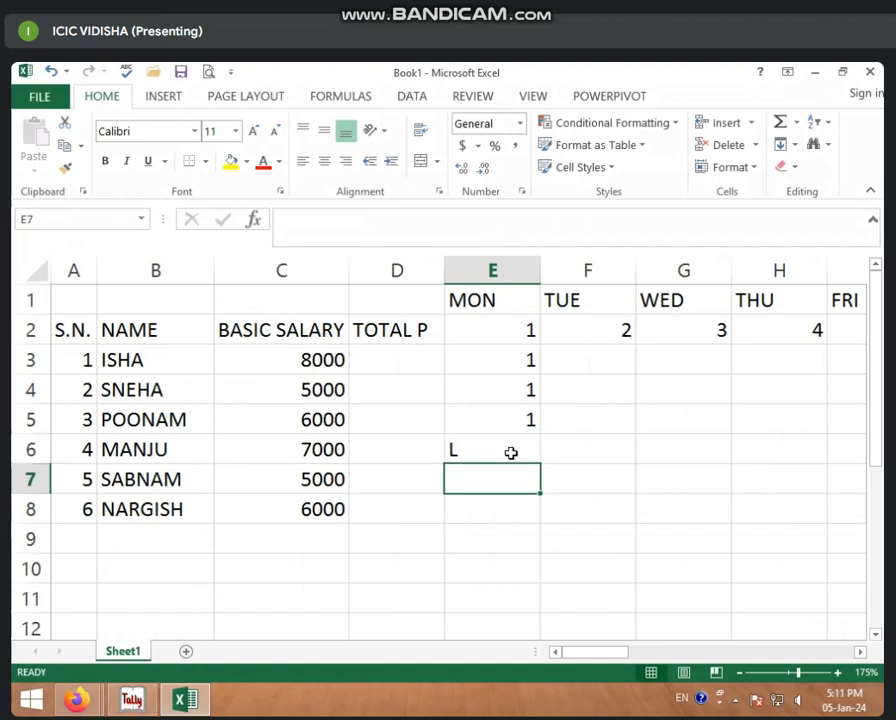
text(-1)
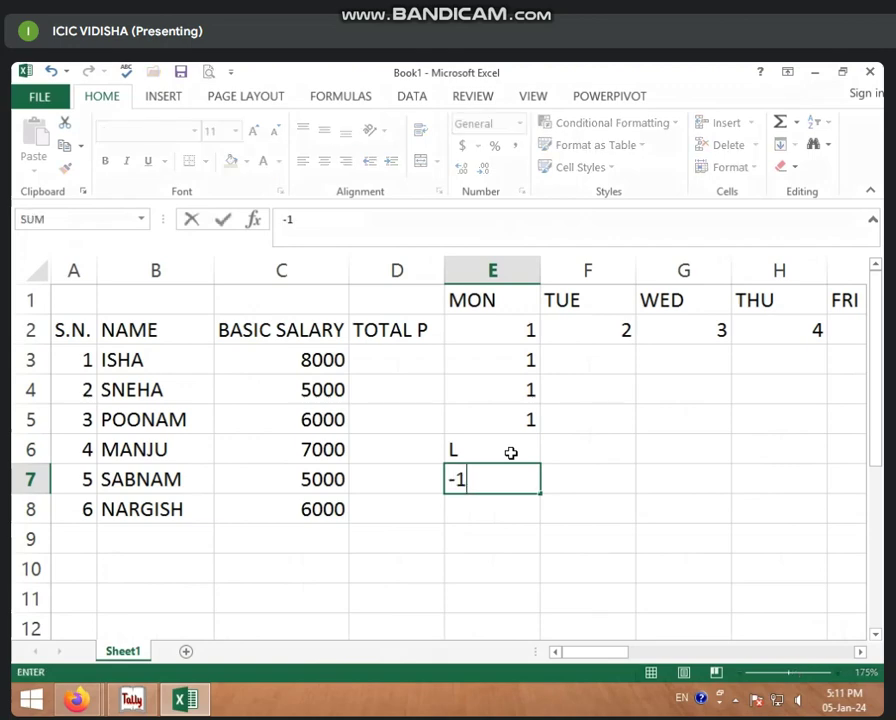
key(Return)
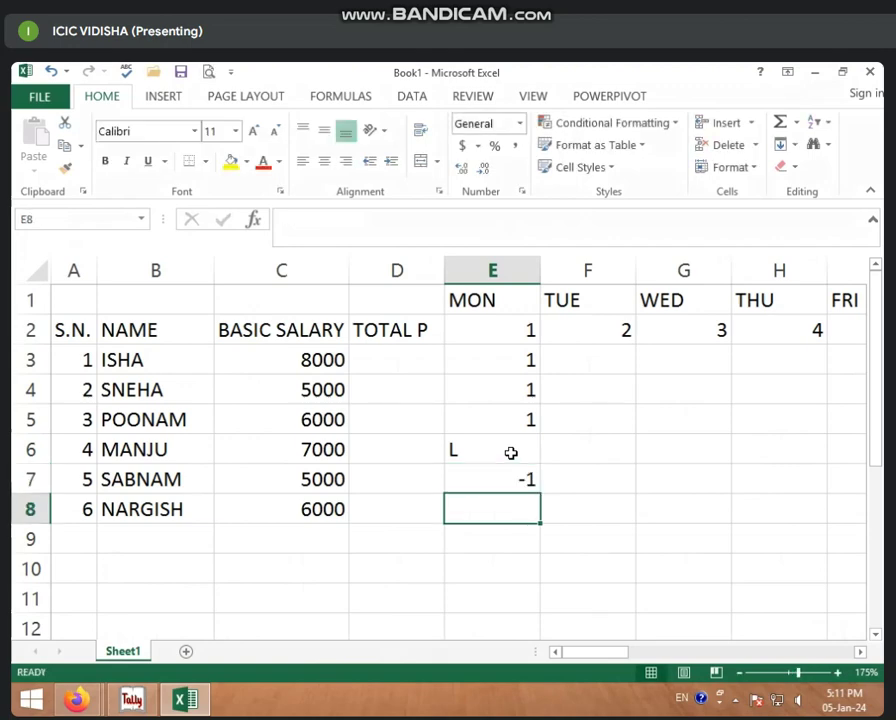
text(1)
key(Return)
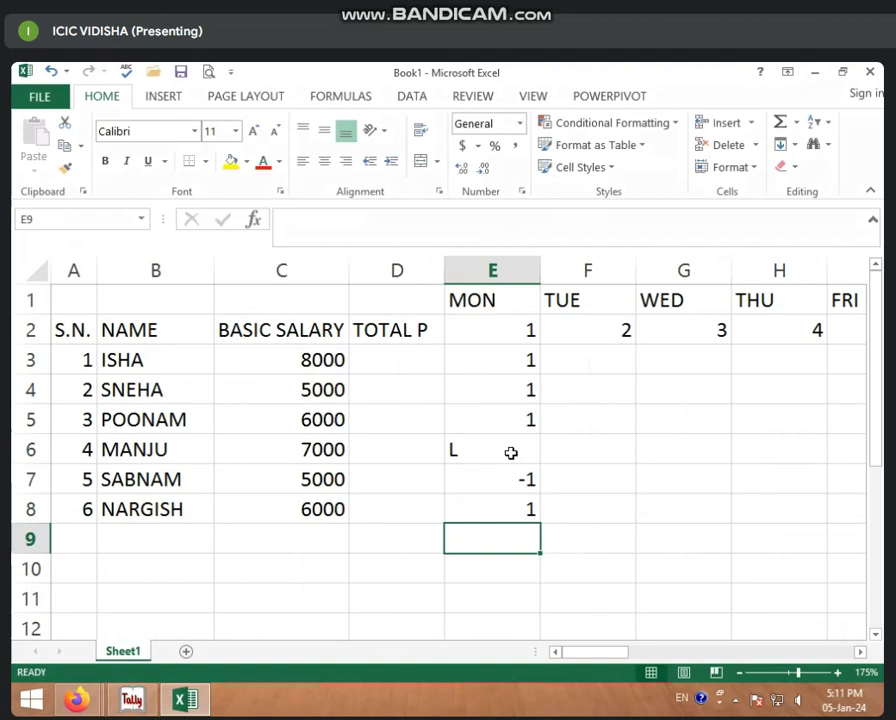
Step: Enter 1 in F3 and fill it across F3:AI8 as all six employees' attendance for days 2 to 31
click(614, 358)
text(1)
key(Return)
key(Return)
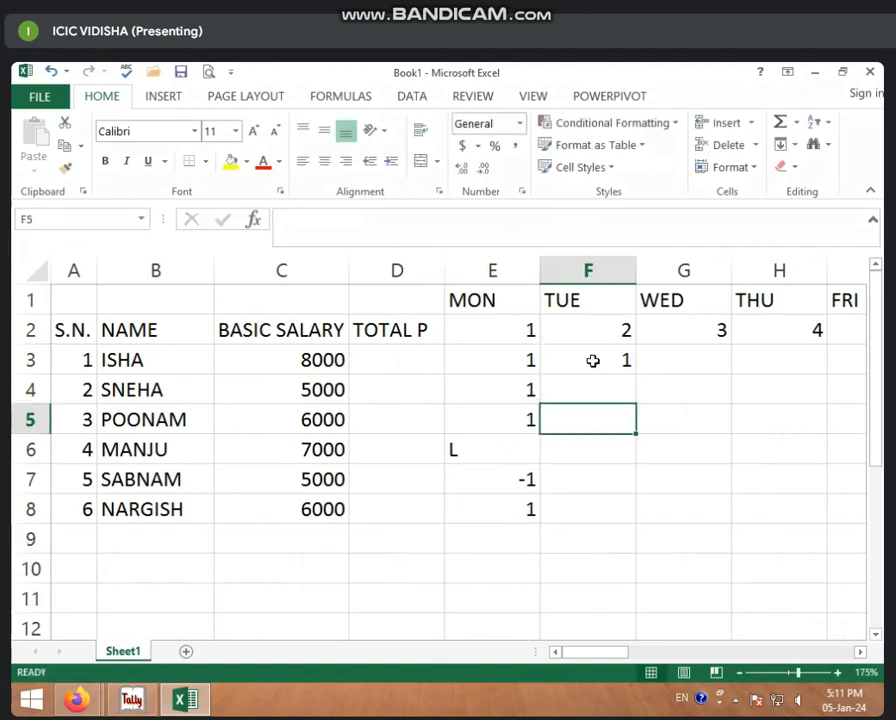
click(594, 360)
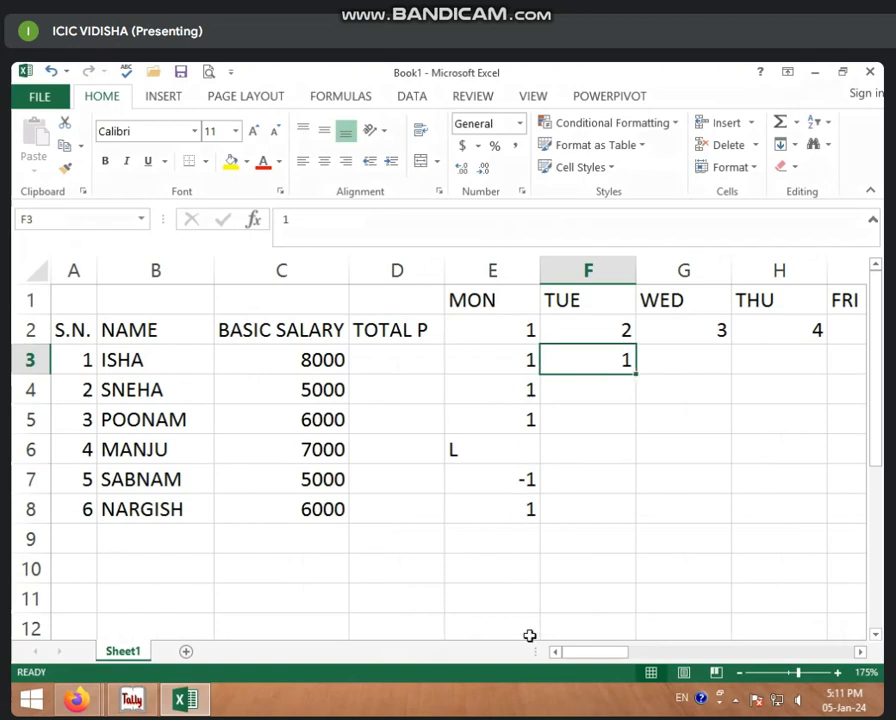
drag(636, 374, 722, 514)
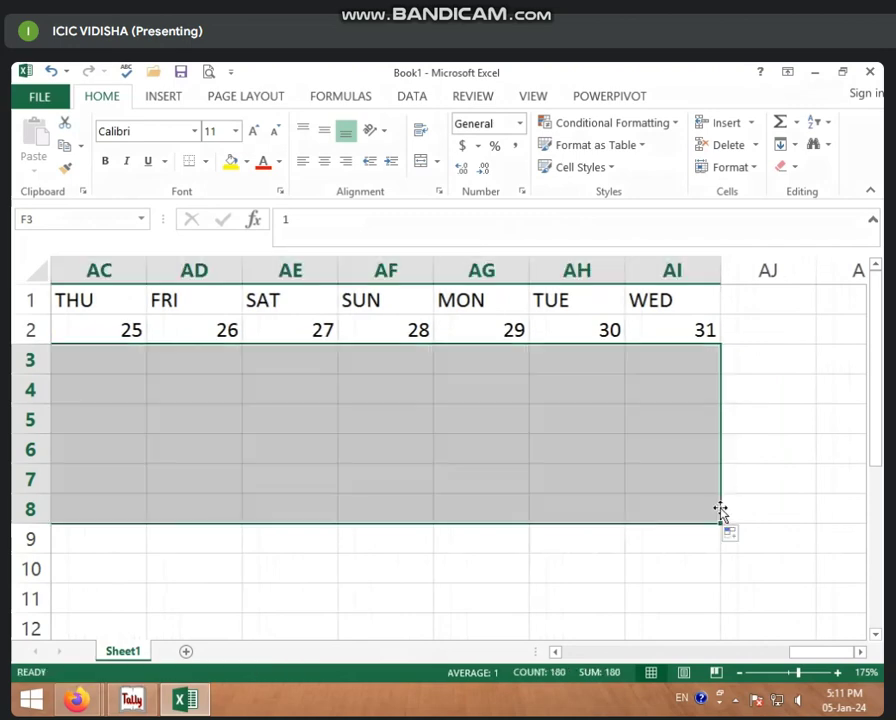
click(708, 592)
drag(792, 654, 580, 654)
click(188, 360)
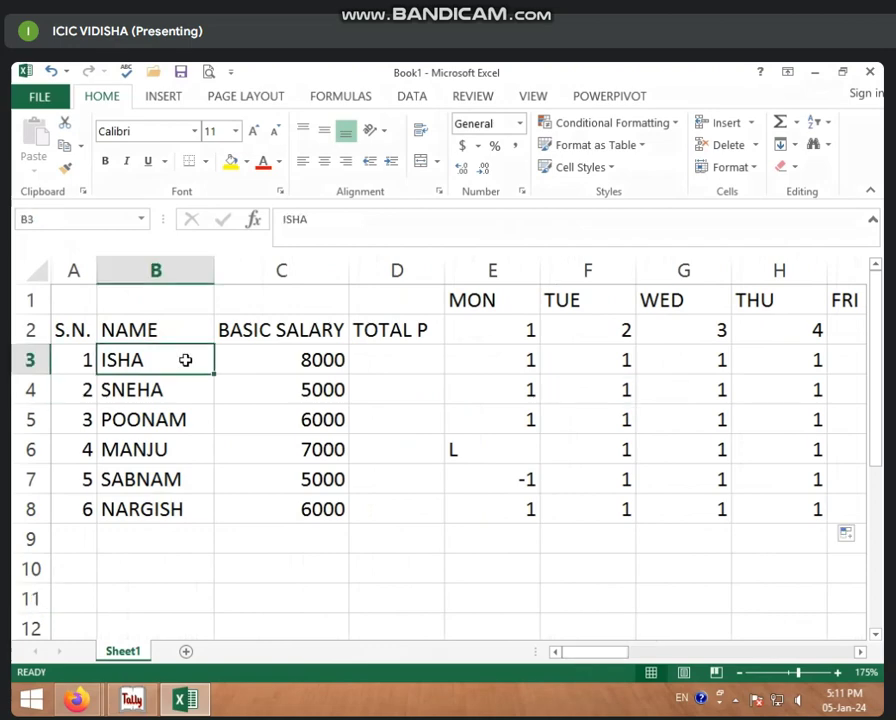
Step: Record L for the first employee in H3 and -1 for the third employee in H5 as day 4 attendance
click(752, 358)
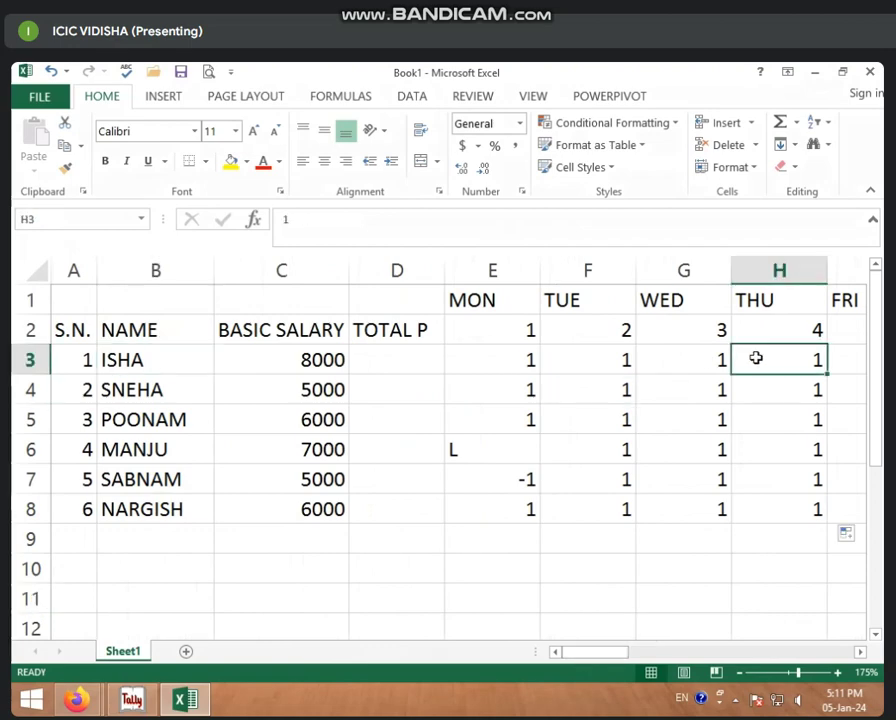
text(L)
click(762, 416)
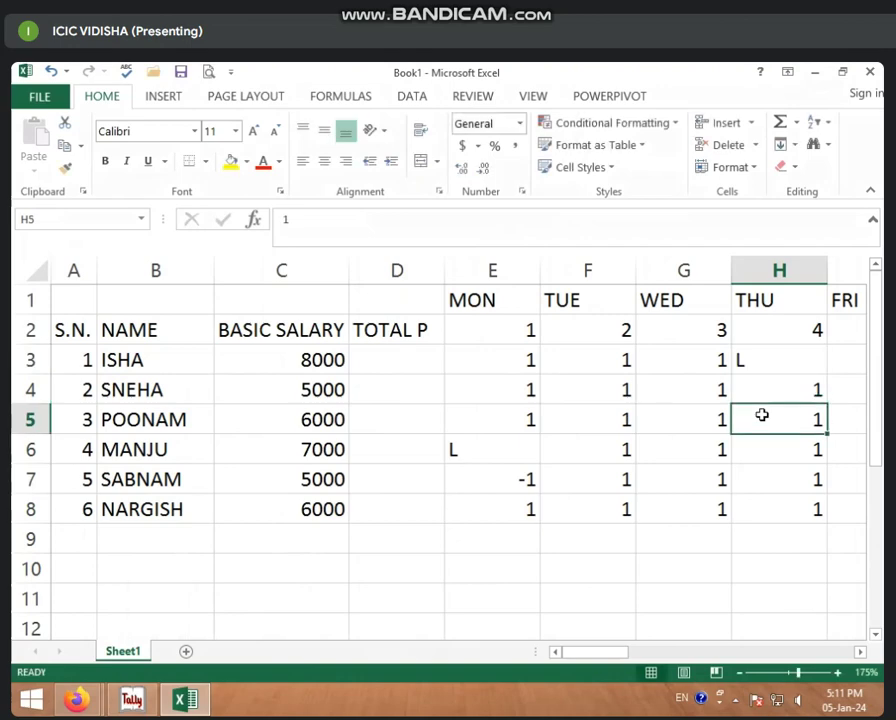
text(-1)
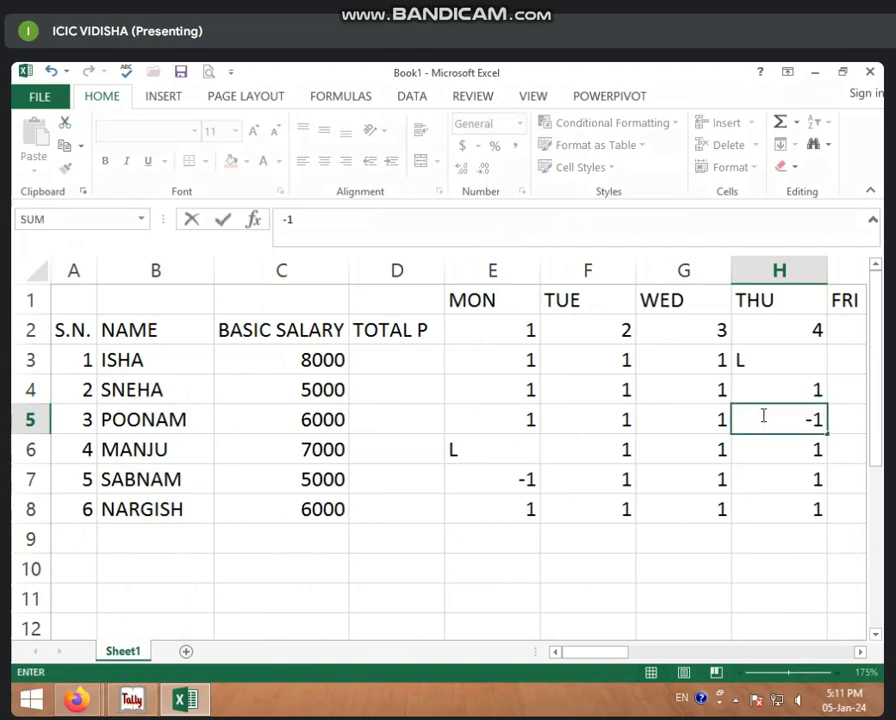
Step: Record L for the second employee in J4 and -1 for the fifth employee in J7 as day 6 attendance
key(Right)
key(Right)
key(Up)
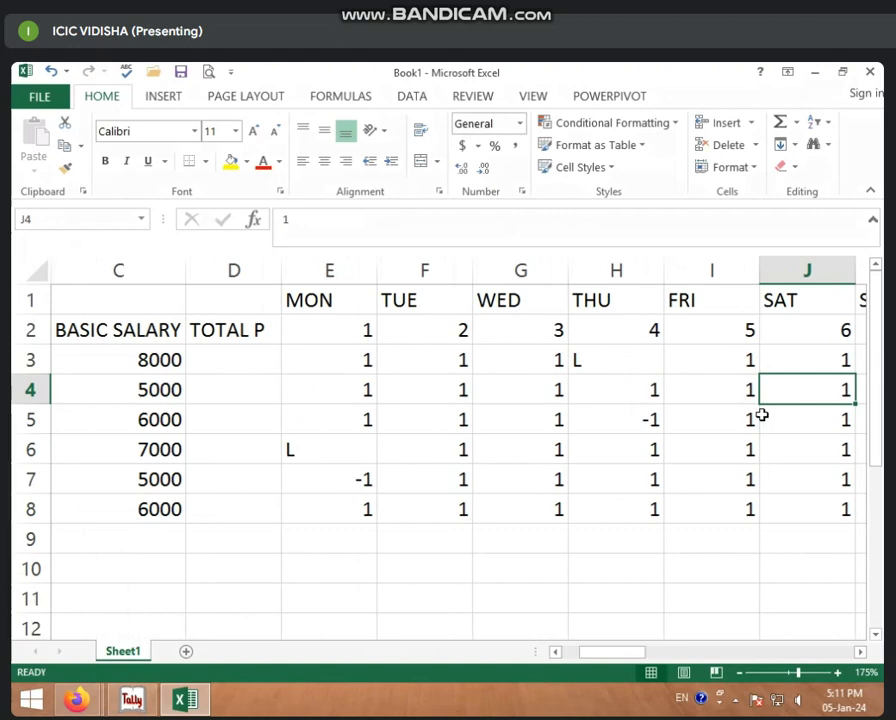
text(L)
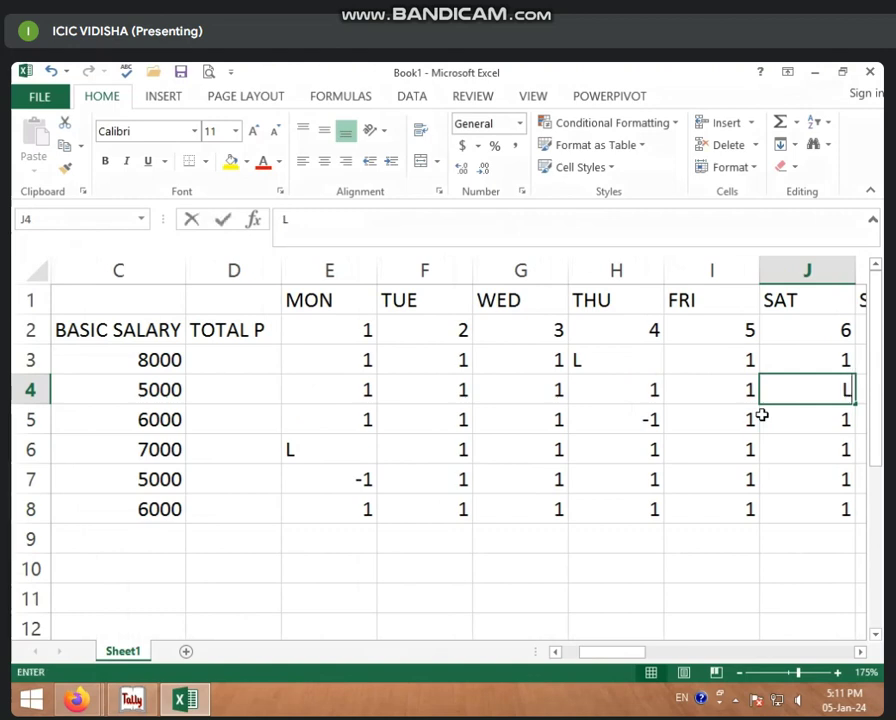
key(Down)
key(Down)
key(Down)
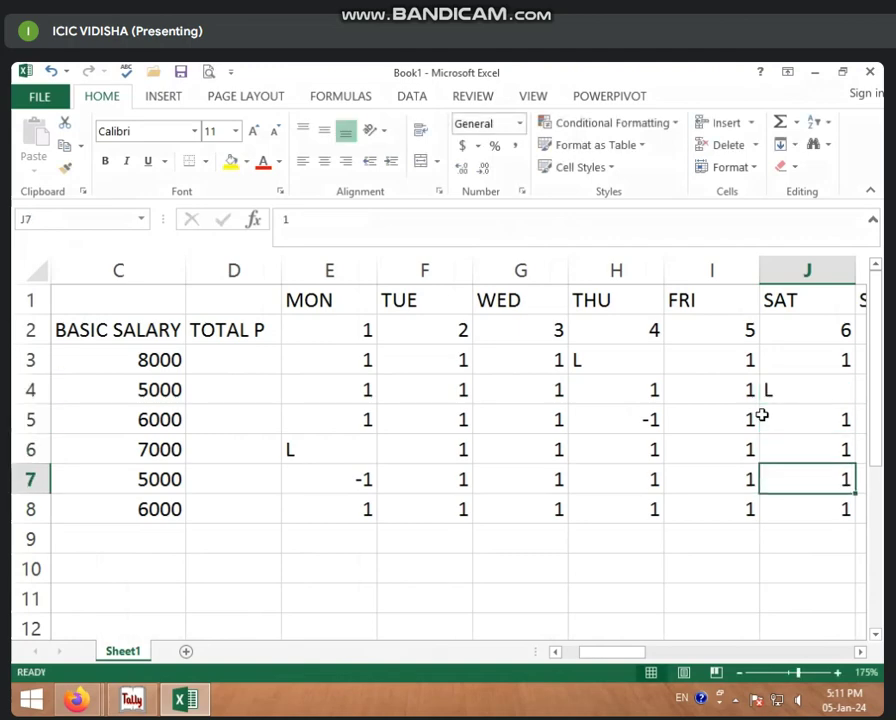
text(-1)
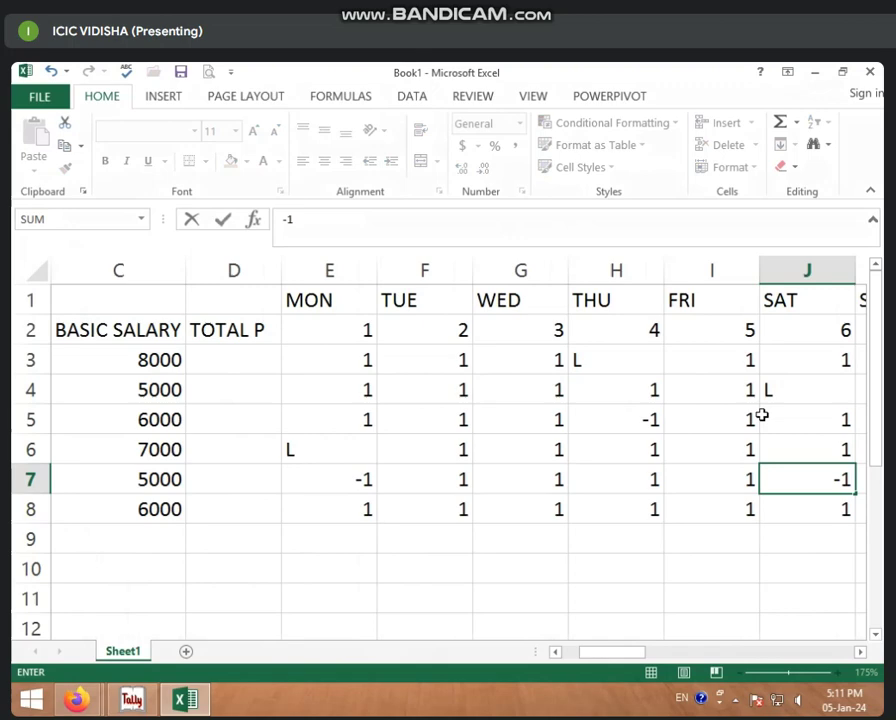
click(626, 416)
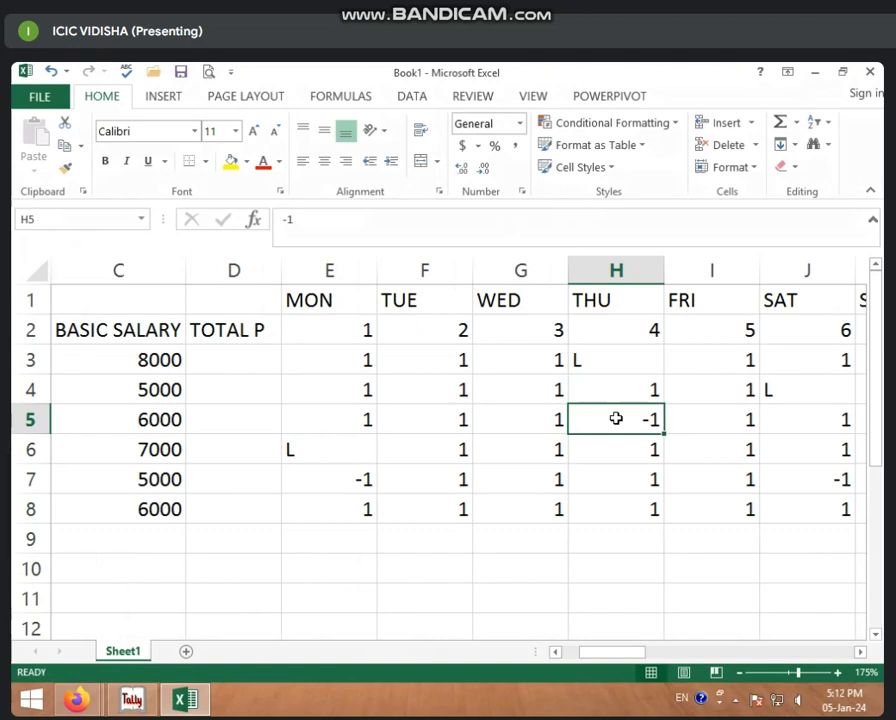
click(364, 480)
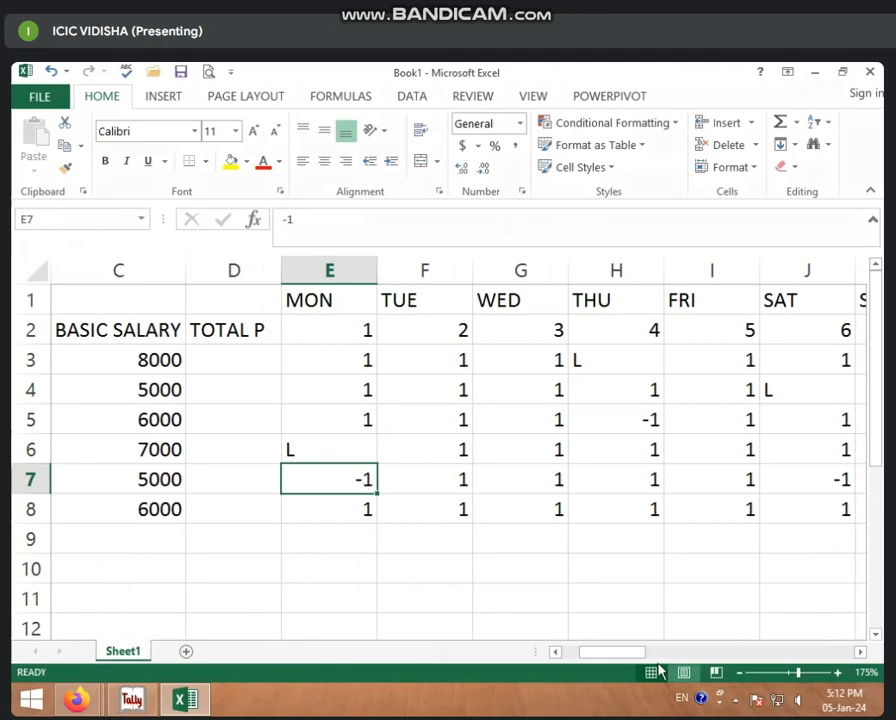
Step: Narrow all the day columns E through AI together so they just fit the weekday labels
drag(626, 652, 598, 636)
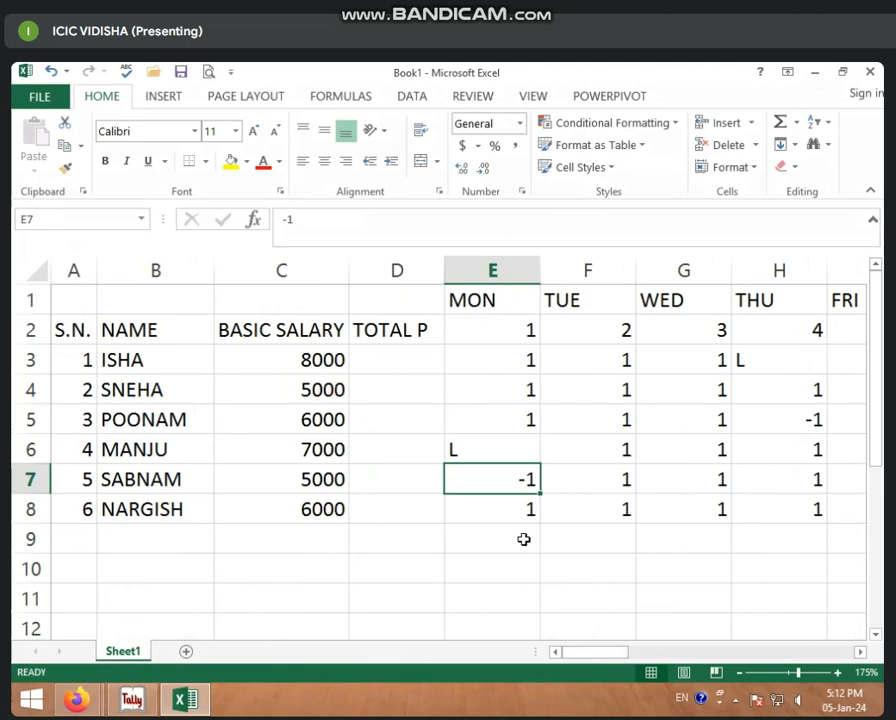
click(488, 274)
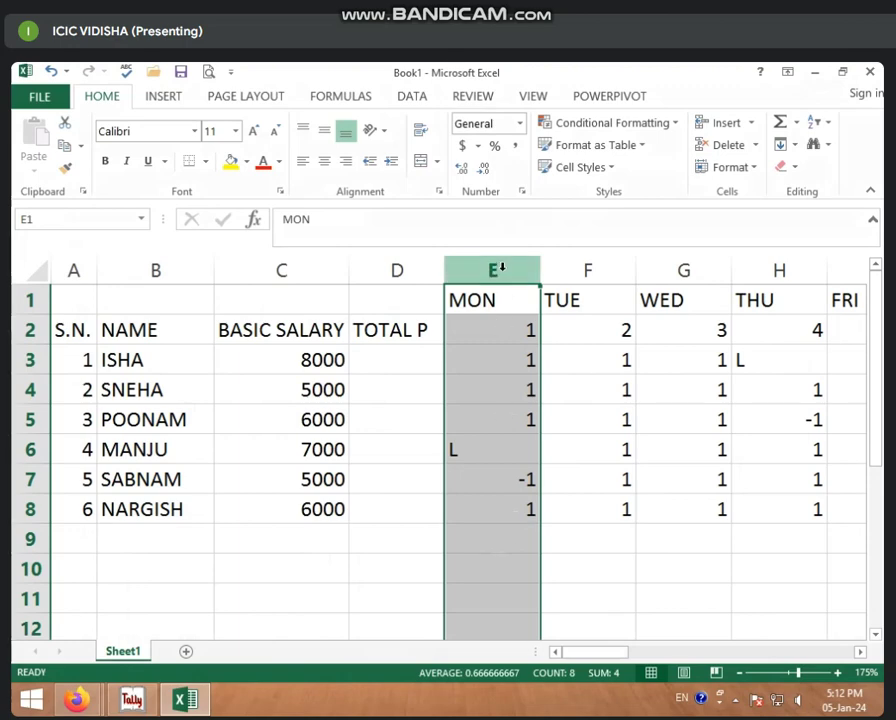
key(shift+Right)
key(shift+Right)
key(shift+Right)
key(shift+Right)
key(shift+Right)
key(shift+Right)
key(shift+Right)
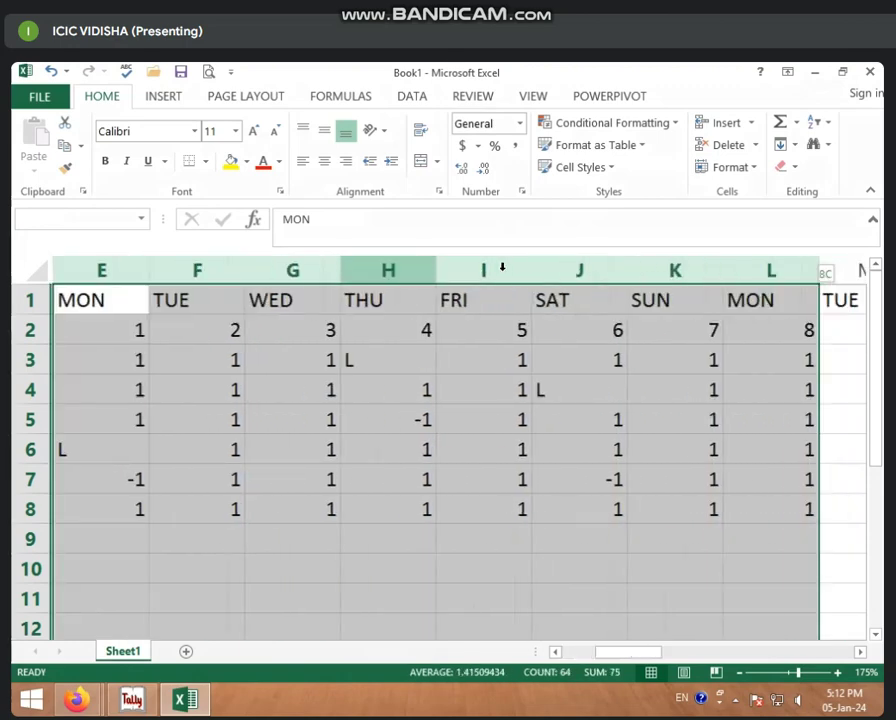
key(shift+Right)
key(shift+Right)
key(shift+Right)
key(shift+Right)
key(shift+Right)
key(shift+Right)
key(shift+Right)
key(shift+Right)
key(shift+Right)
key(shift+Right)
key(shift+Right)
key(shift+Right)
key(shift+Right)
key(shift+Right)
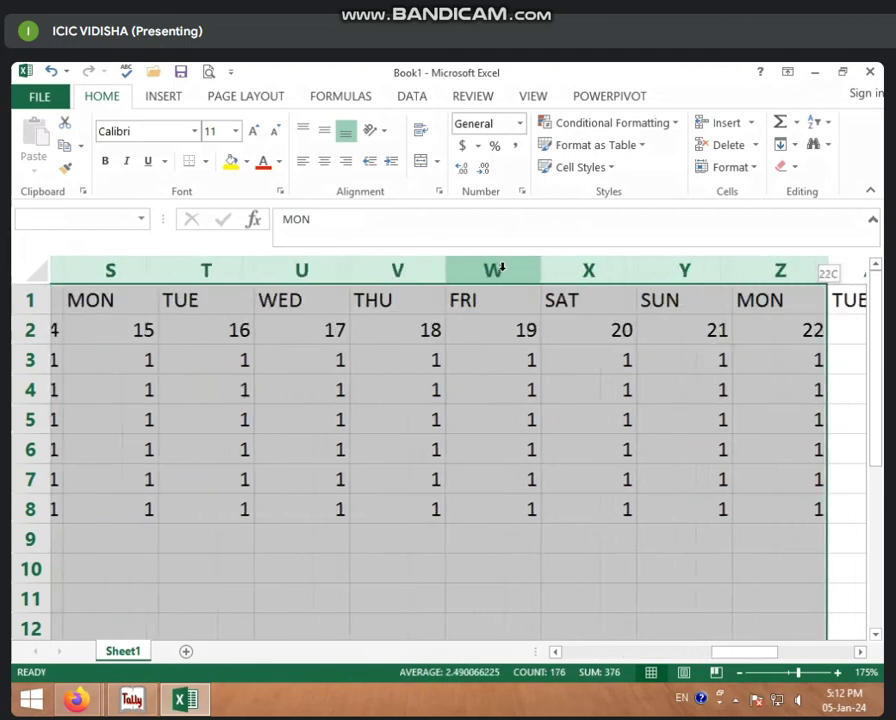
key(shift+Right)
key(shift+Right)
key(shift+Right)
key(shift+Right)
key(shift+Right)
key(shift+Right)
key(shift+Right)
key(shift+Right)
key(shift+Right)
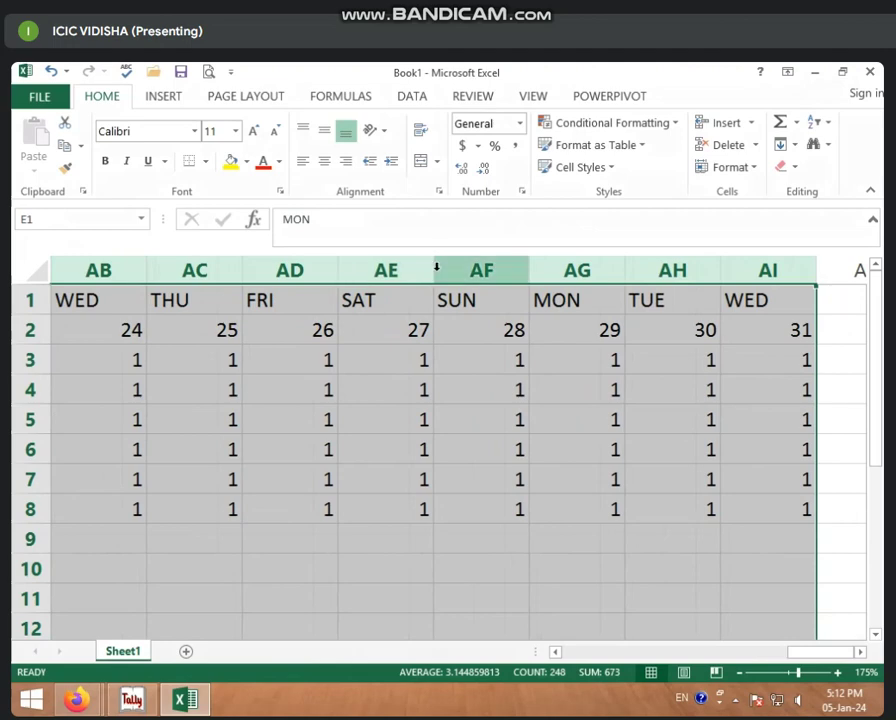
drag(434, 266, 396, 267)
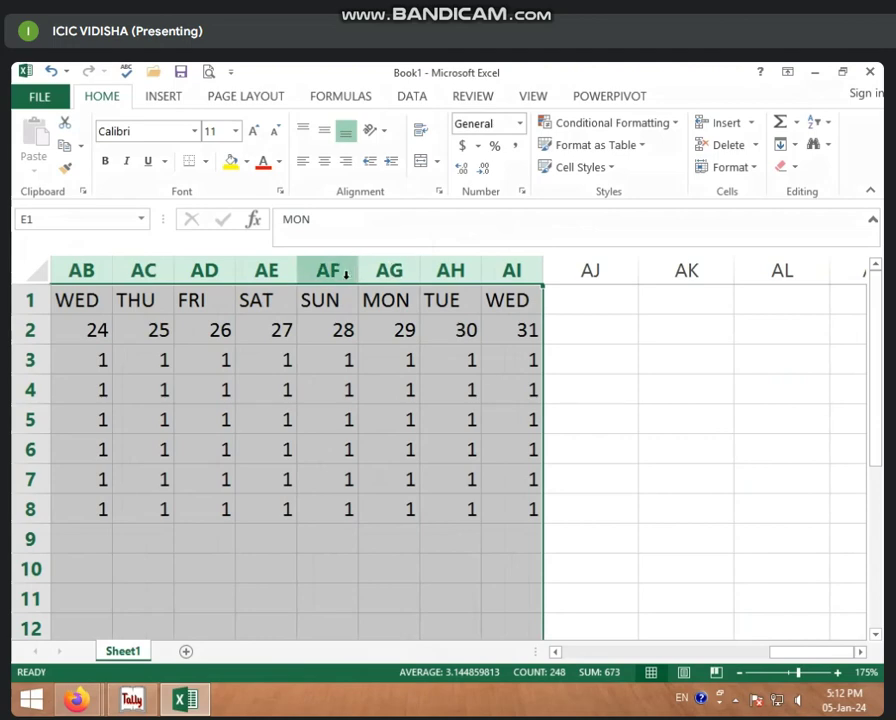
drag(360, 274, 348, 272)
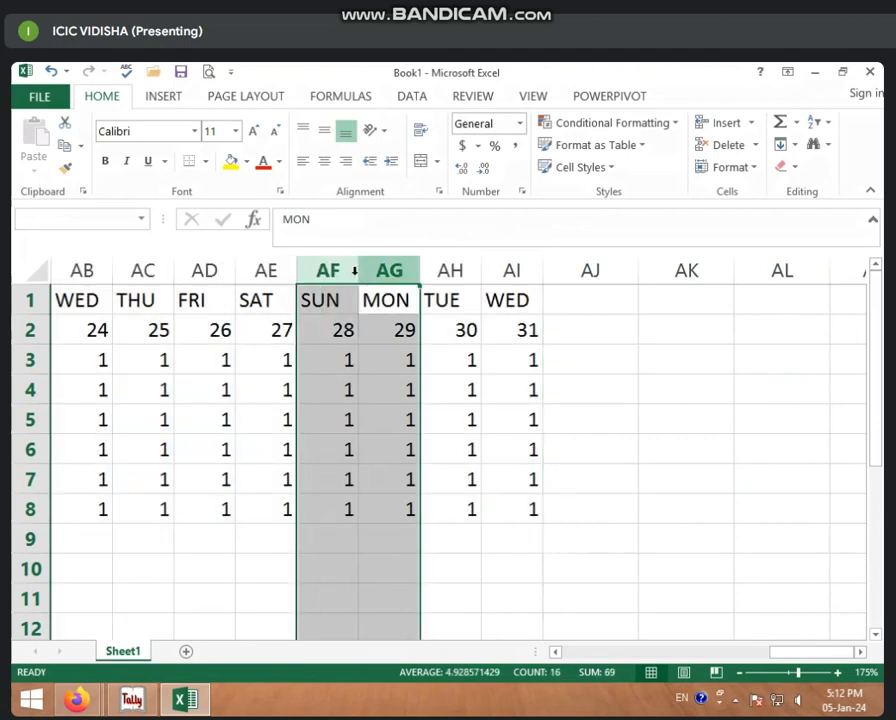
click(350, 358)
Step: Total the first employee's attendance for all 31 days in D3 with =SUM(E3:AI3)
drag(796, 655, 581, 659)
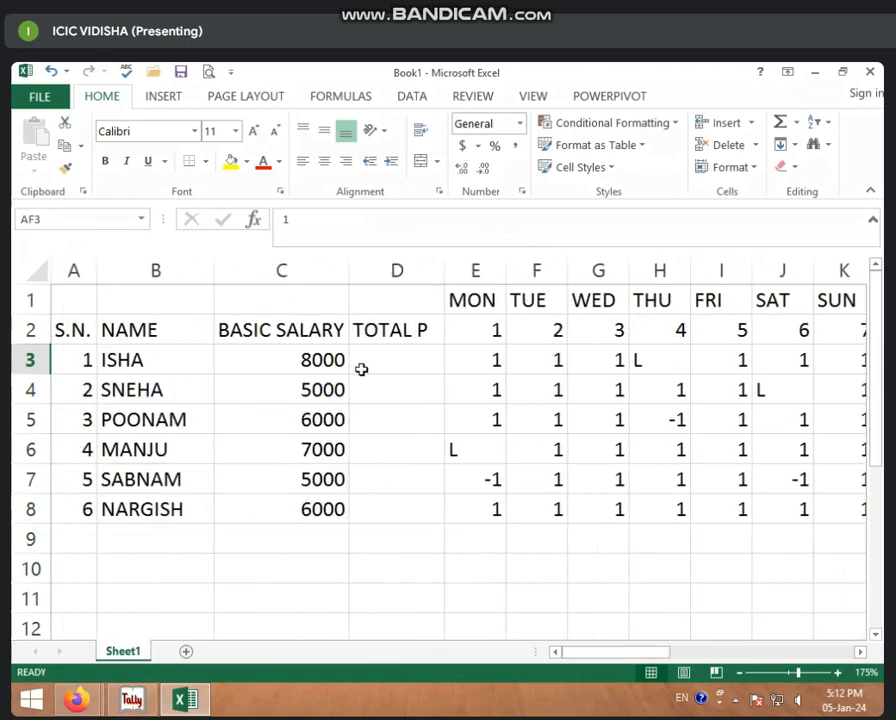
click(330, 362)
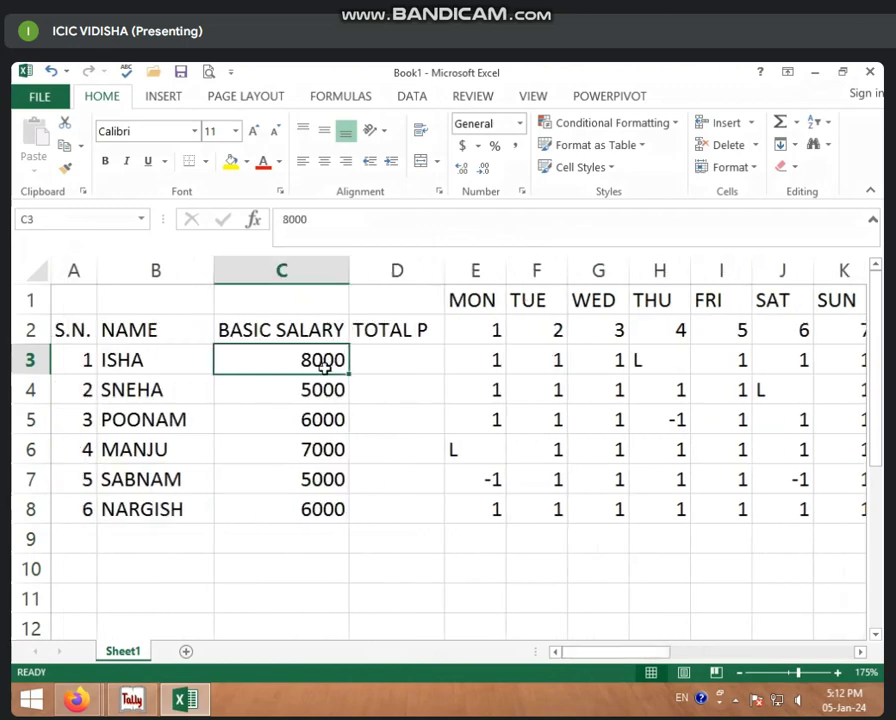
click(398, 364)
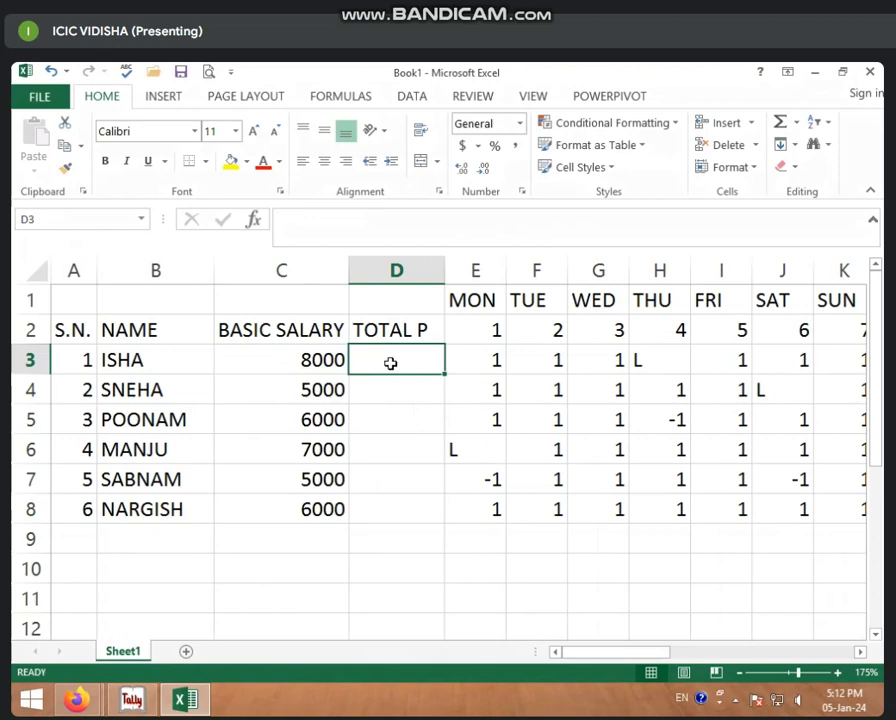
text(=)
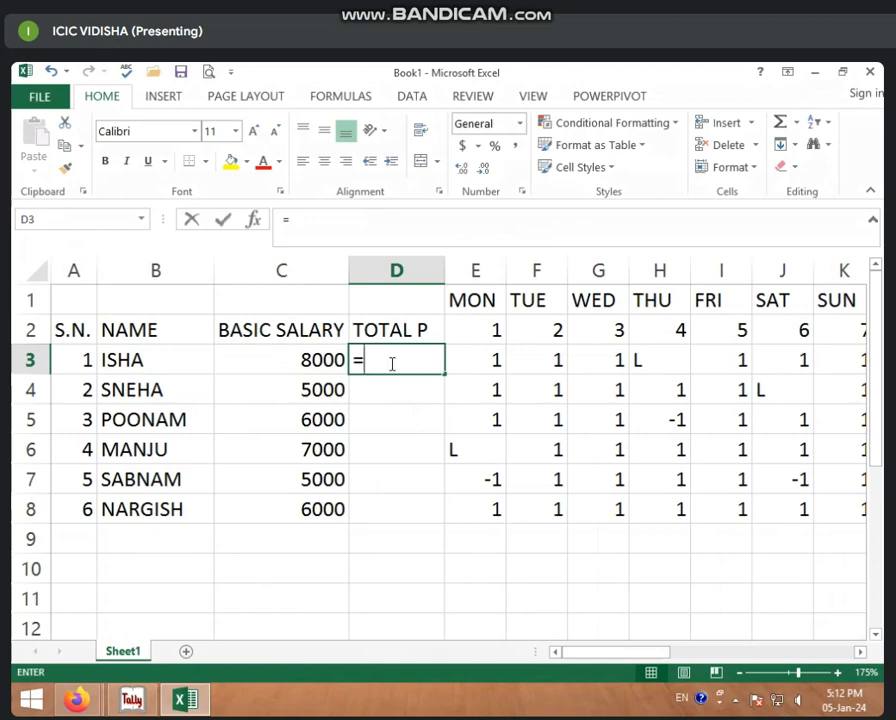
text(SUM)
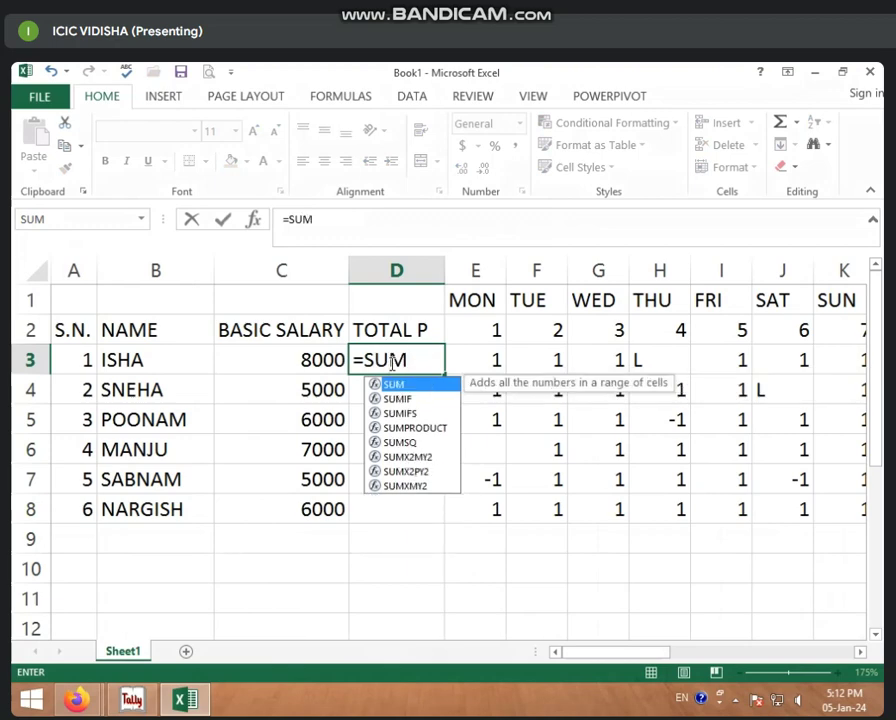
text(()
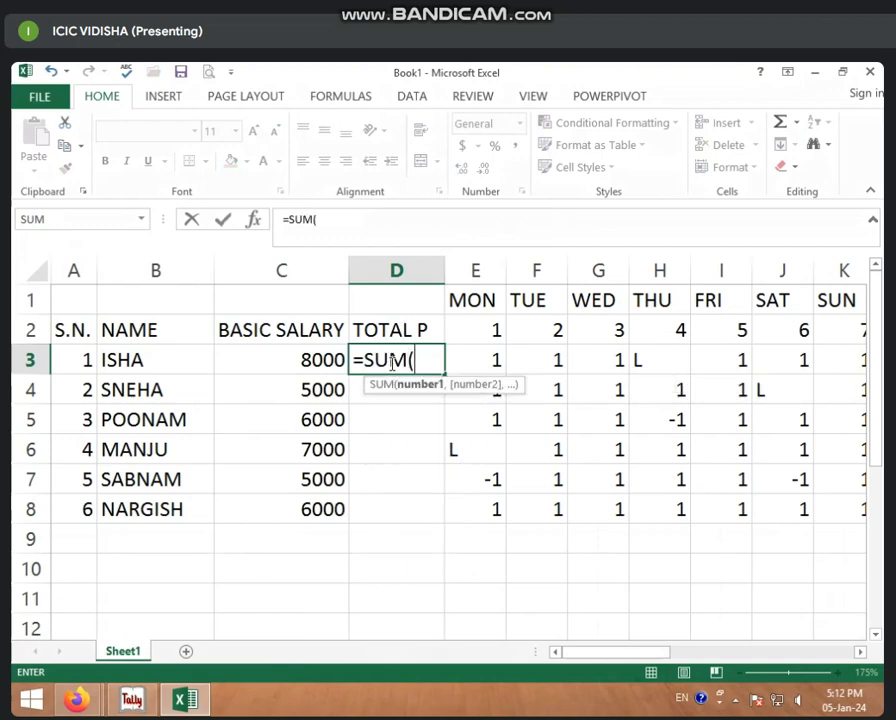
click(476, 357)
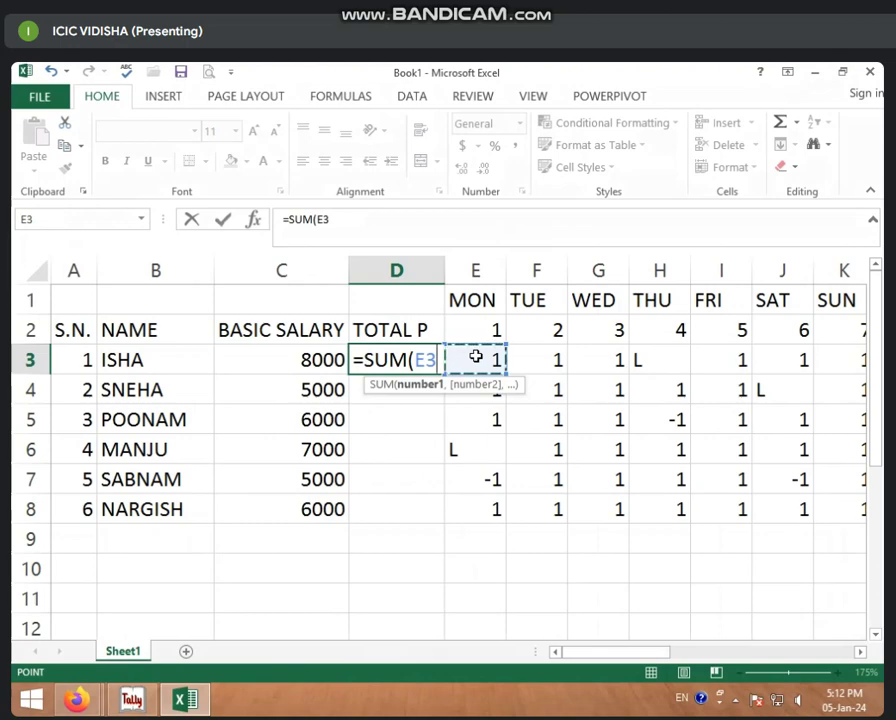
key(shift+Right)
key(shift+Right)
key(shift+Right)
key(shift+Right)
key(shift+Right)
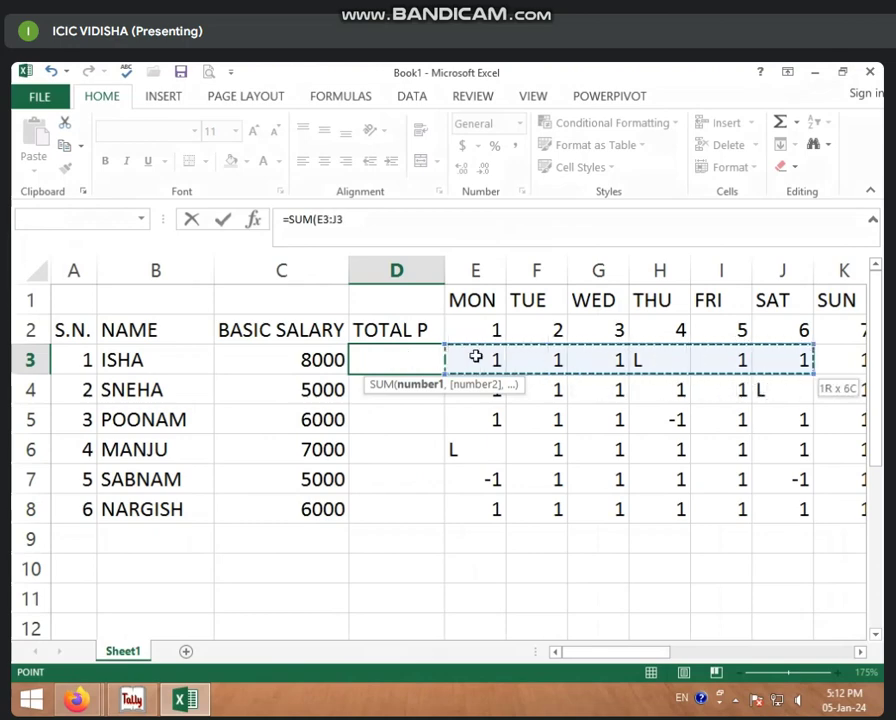
key(shift+Right)
key(shift+Right)
key(shift+Right)
key(shift+Right)
key(shift+Right)
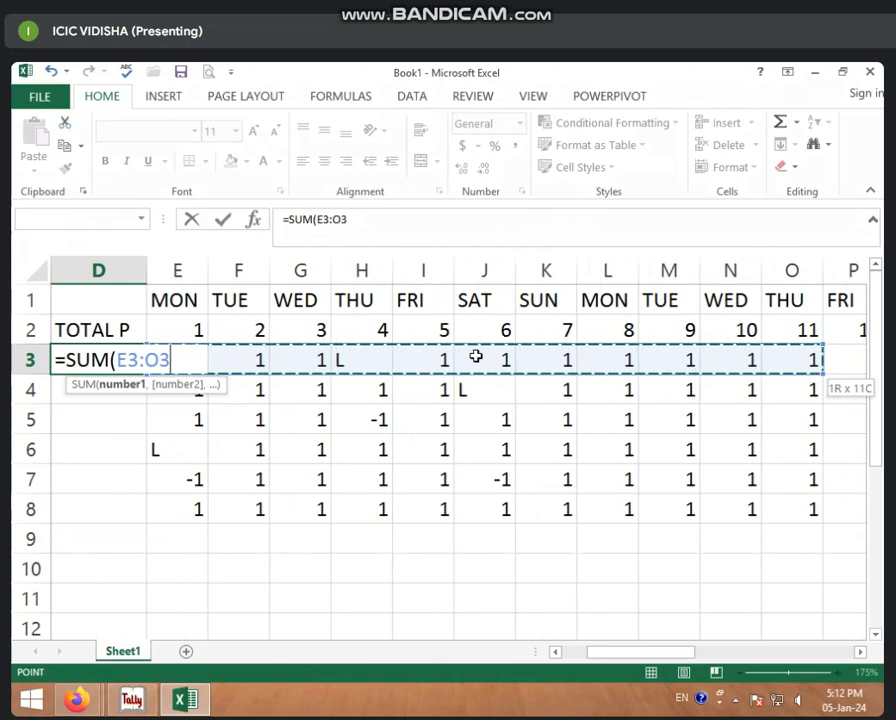
key(shift+Right)
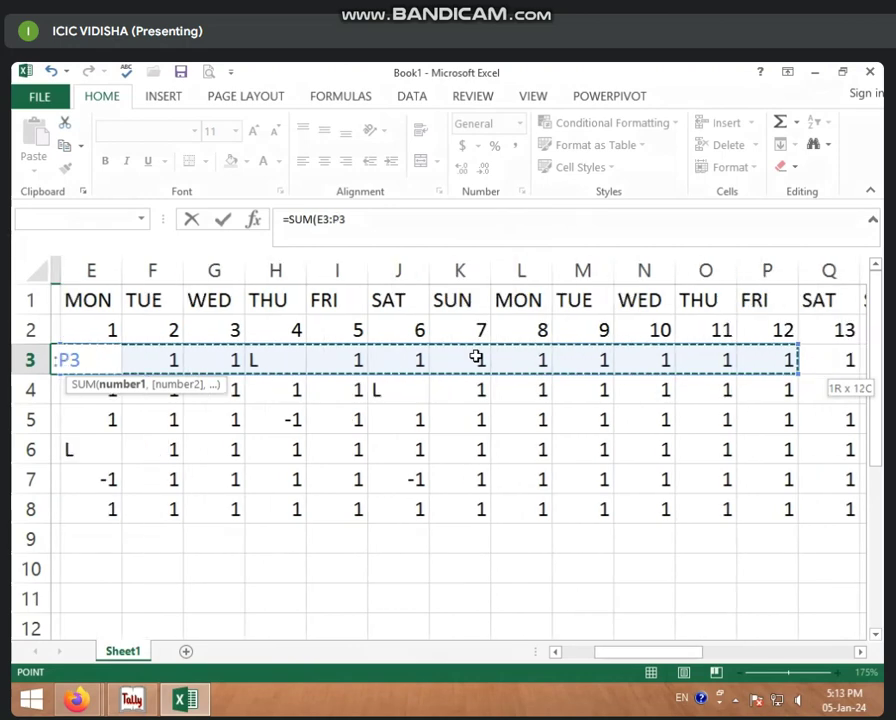
key(shift+Right)
key(shift+Right)
key(shift+Right)
key(shift+Right)
key(shift+Right)
key(shift+Right)
key(shift+Right)
key(shift+Right)
key(shift+Right)
key(shift+Right)
key(shift+Right)
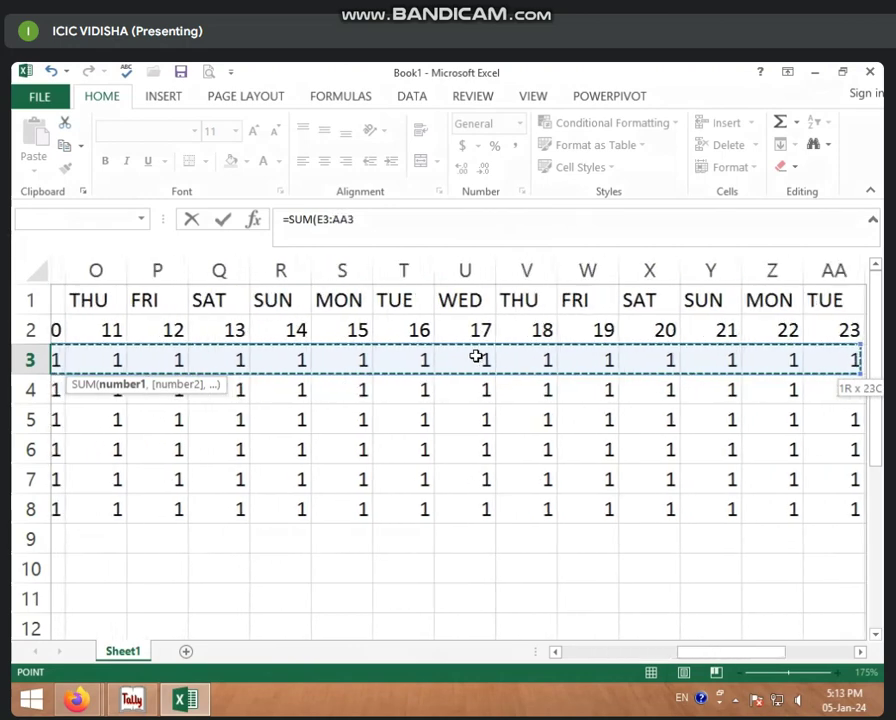
key(shift+Right)
key(shift+Right)
key(shift+Right)
key(shift+Right)
key(shift+Right)
key(shift+Right)
key(shift+Right)
key(shift+Right)
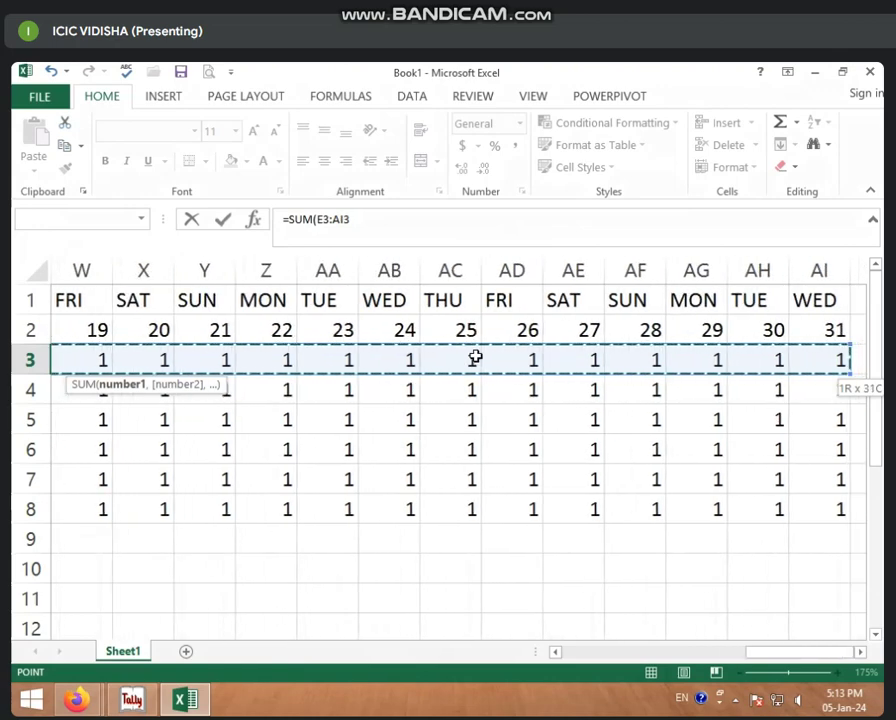
text())
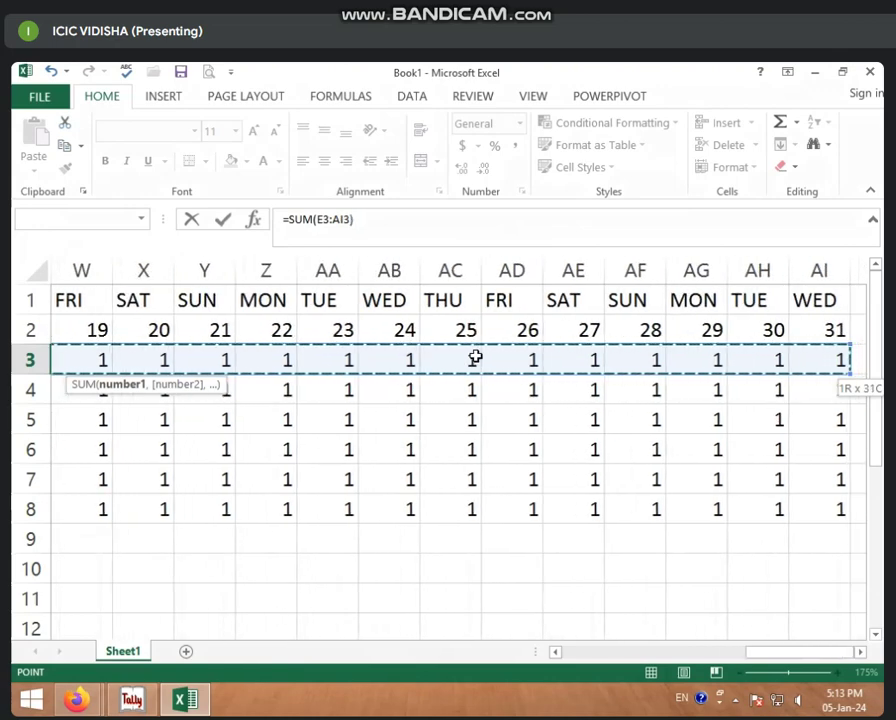
key(Return)
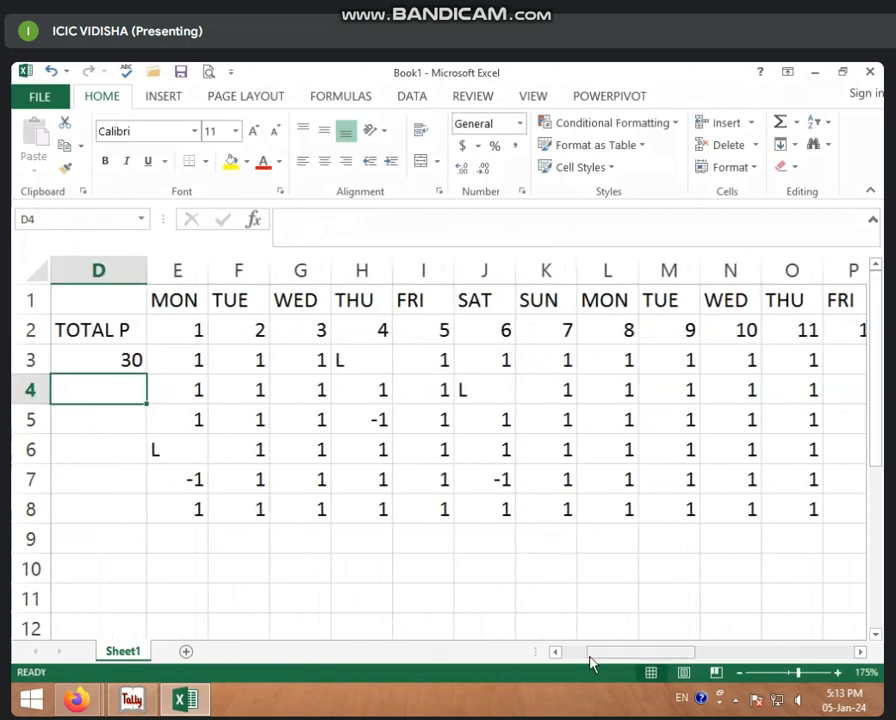
Step: Clear the first employee's attendance total from D3
drag(590, 652, 566, 654)
click(428, 361)
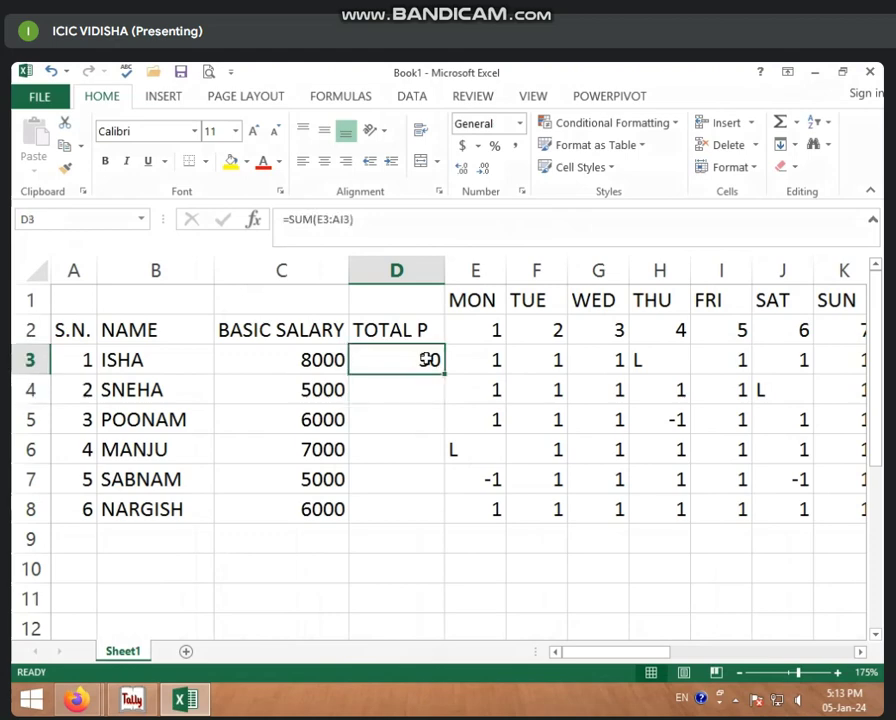
key(Delete)
click(424, 394)
Step: Total the first employee's attendance across the 31 days in D3 with =SUM(E3:AI3)
click(410, 358)
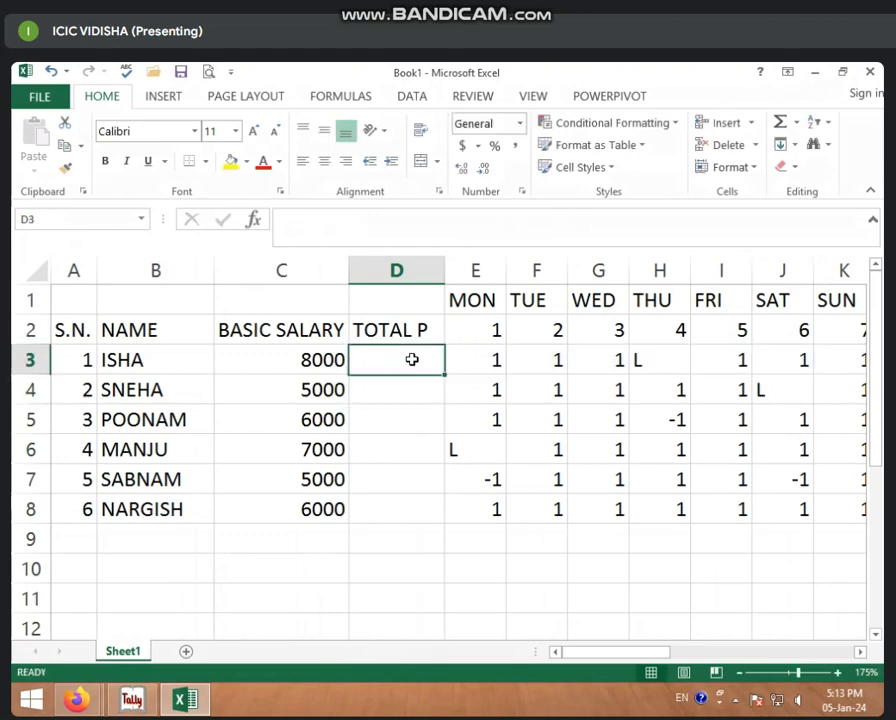
text(=SU)
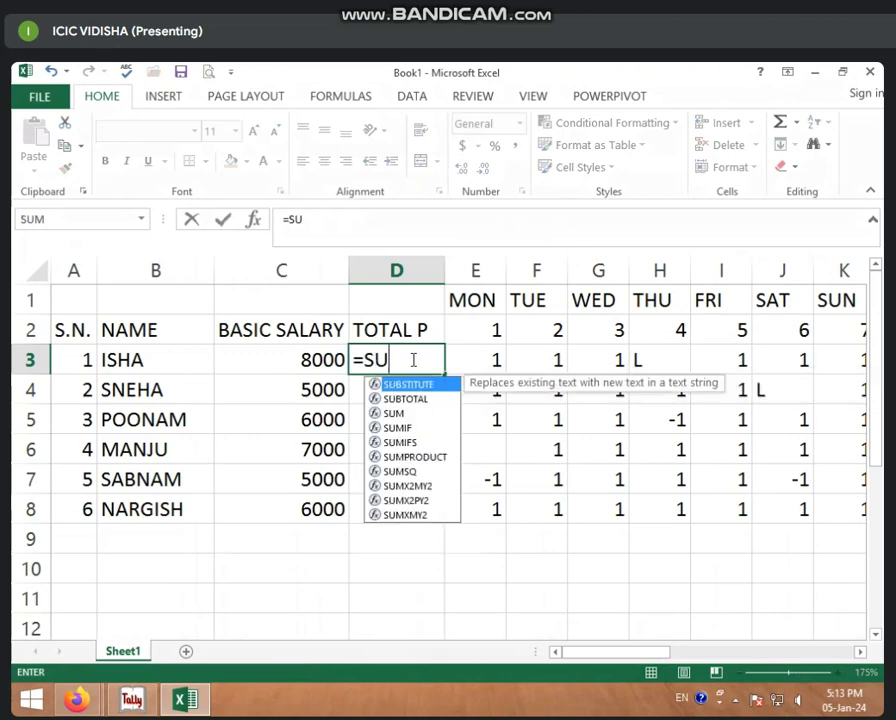
text(M()
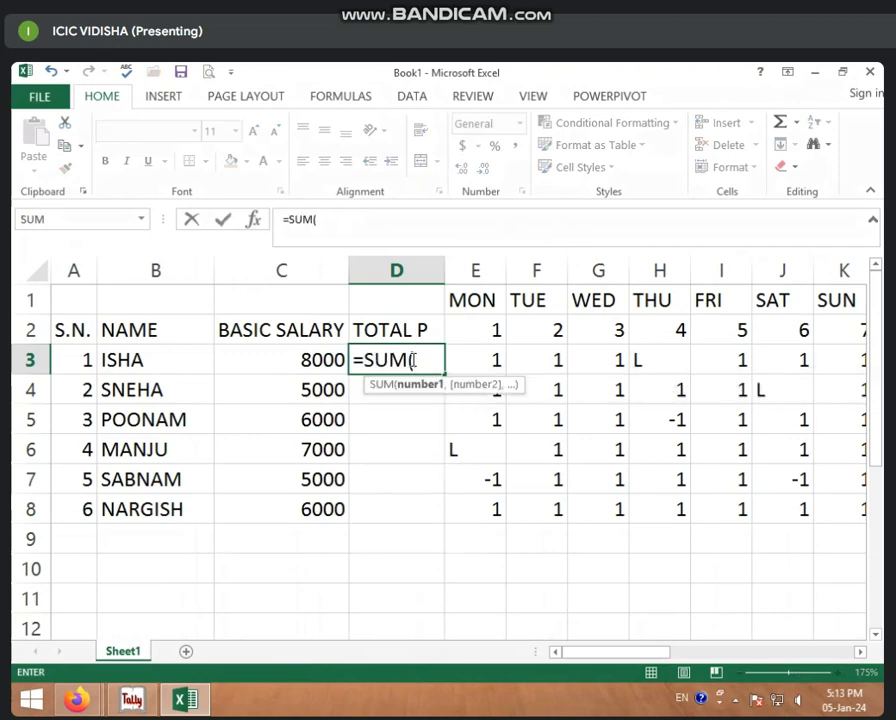
drag(482, 360, 696, 367)
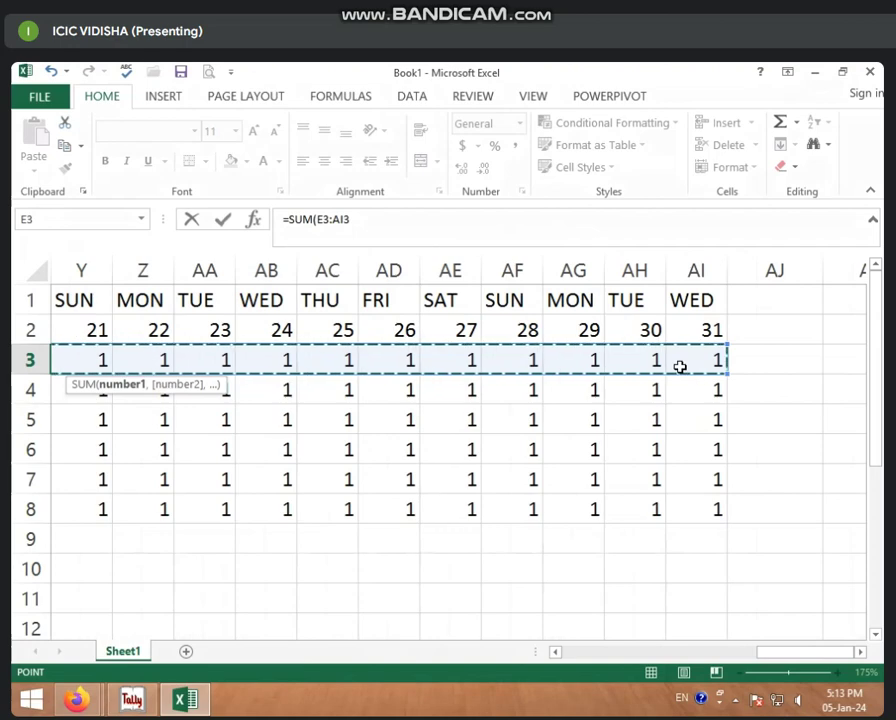
text())
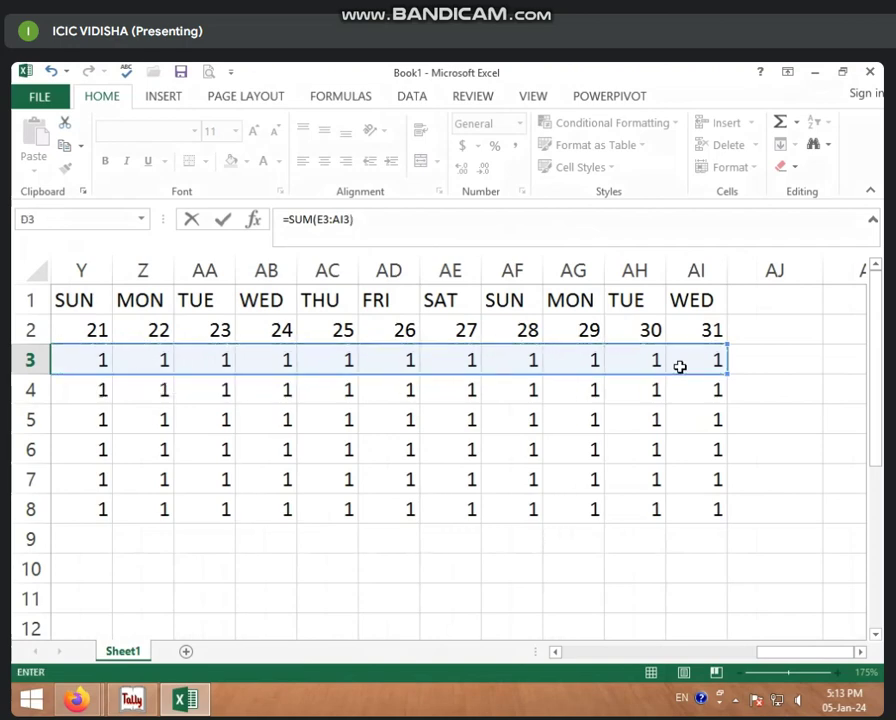
key(Return)
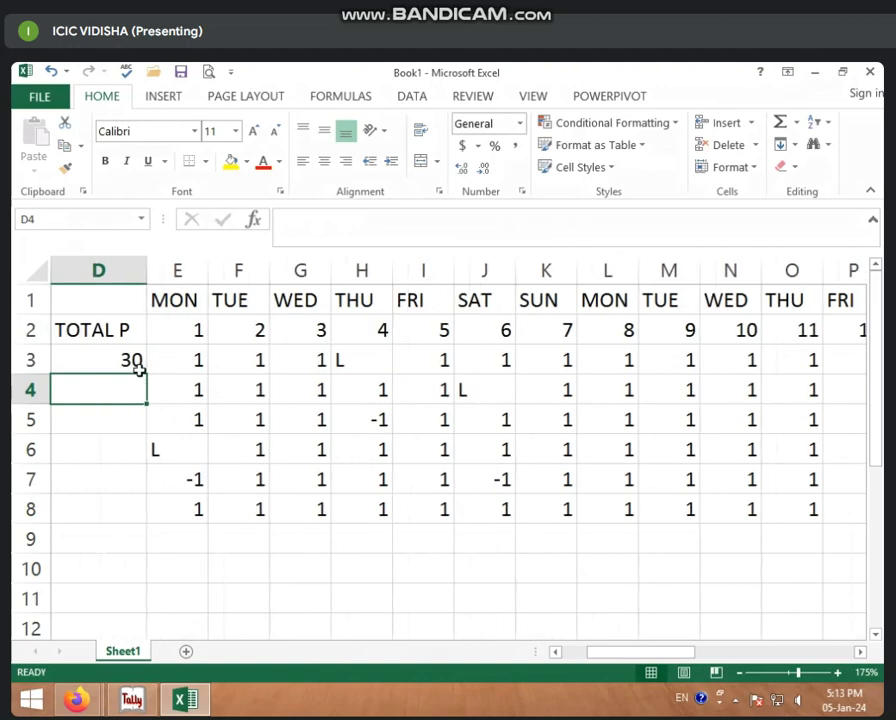
Step: Fill the attendance total formula from D3 down to D8 for the remaining employees
click(136, 366)
drag(632, 652, 603, 660)
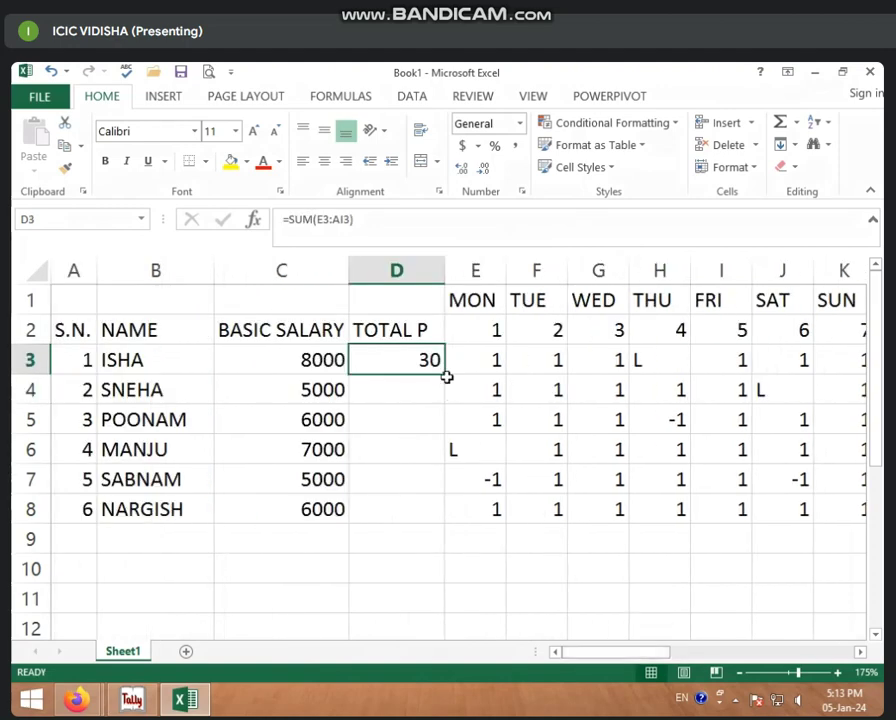
drag(446, 377, 427, 516)
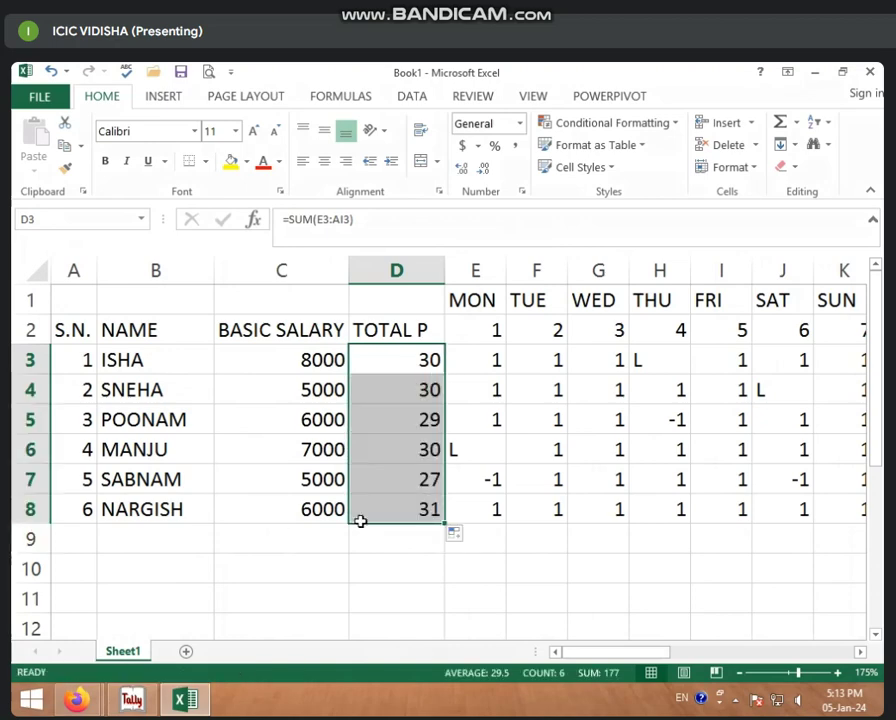
Step: Record -1 for the second employee in F4 as day 2 attendance and check the row's total in D4
click(540, 397)
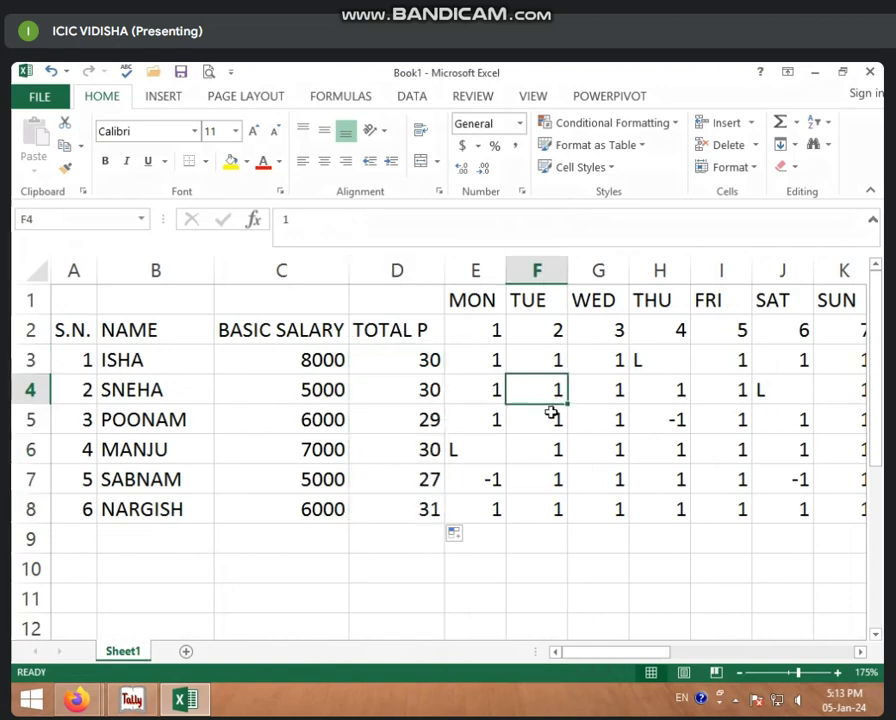
click(403, 396)
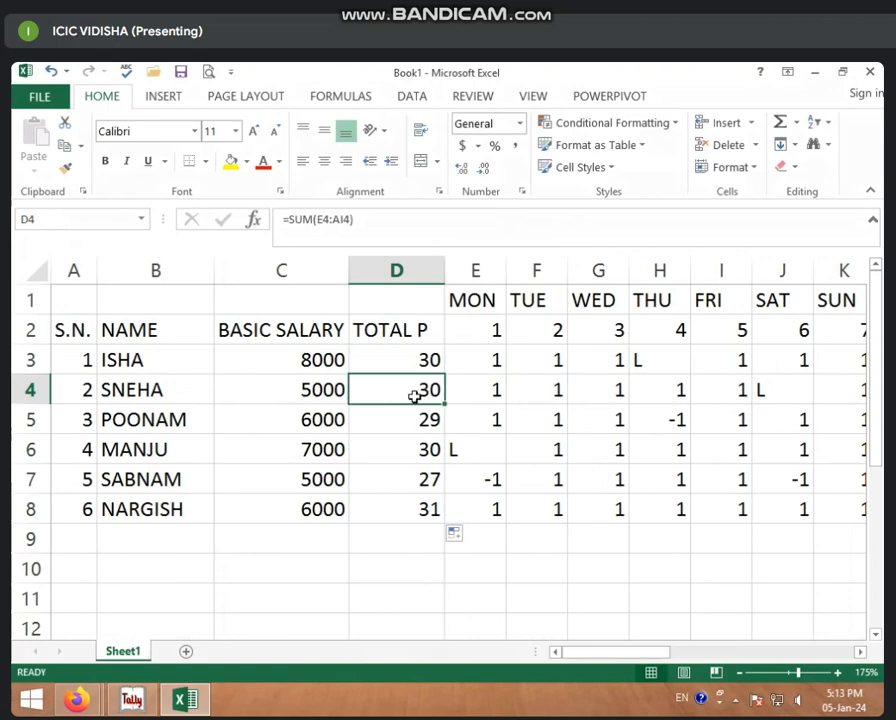
click(762, 392)
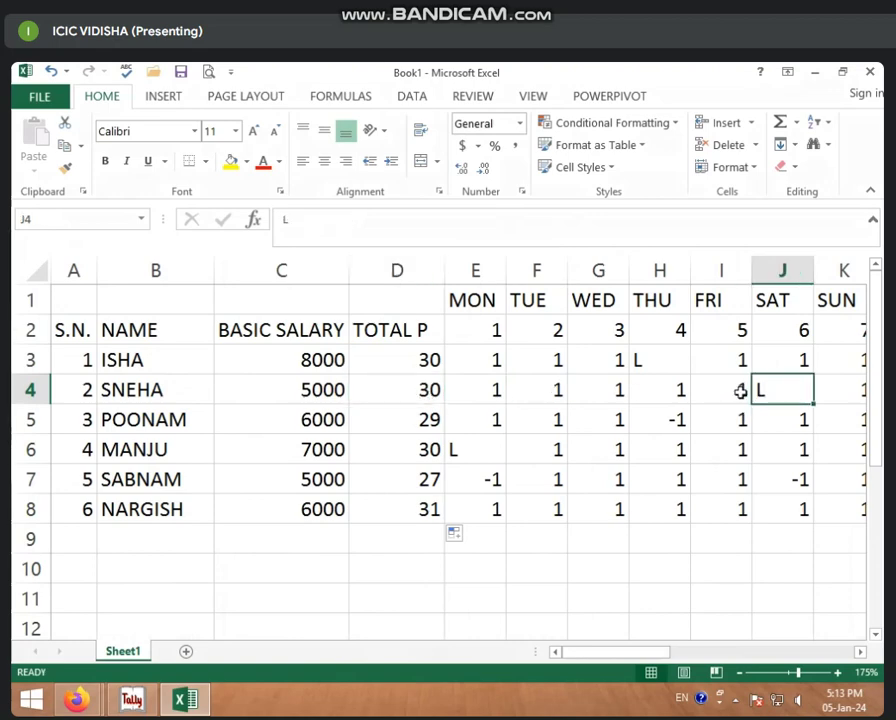
click(557, 390)
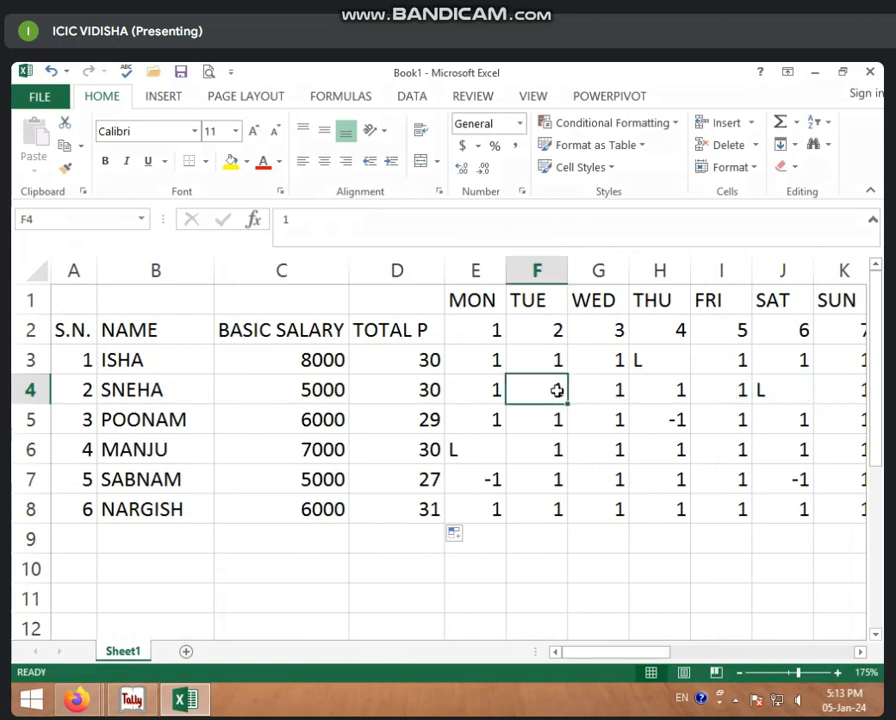
text(-1)
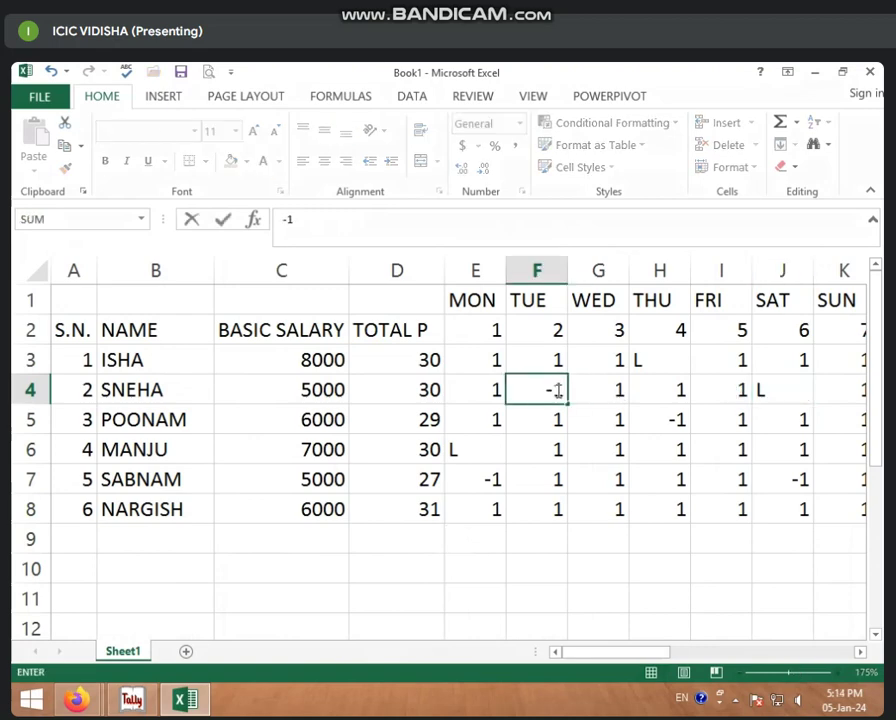
key(Return)
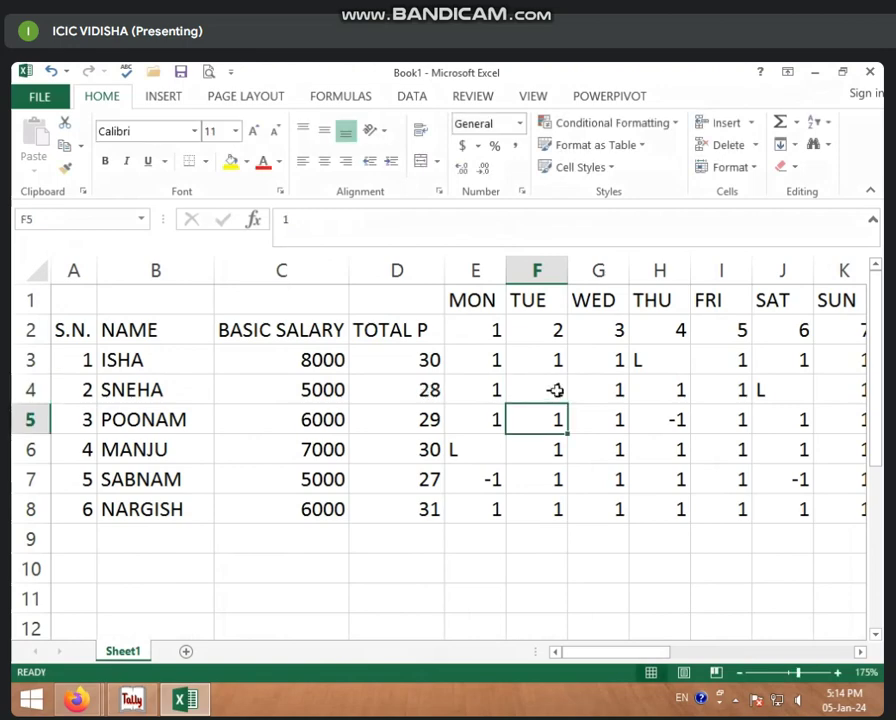
click(410, 392)
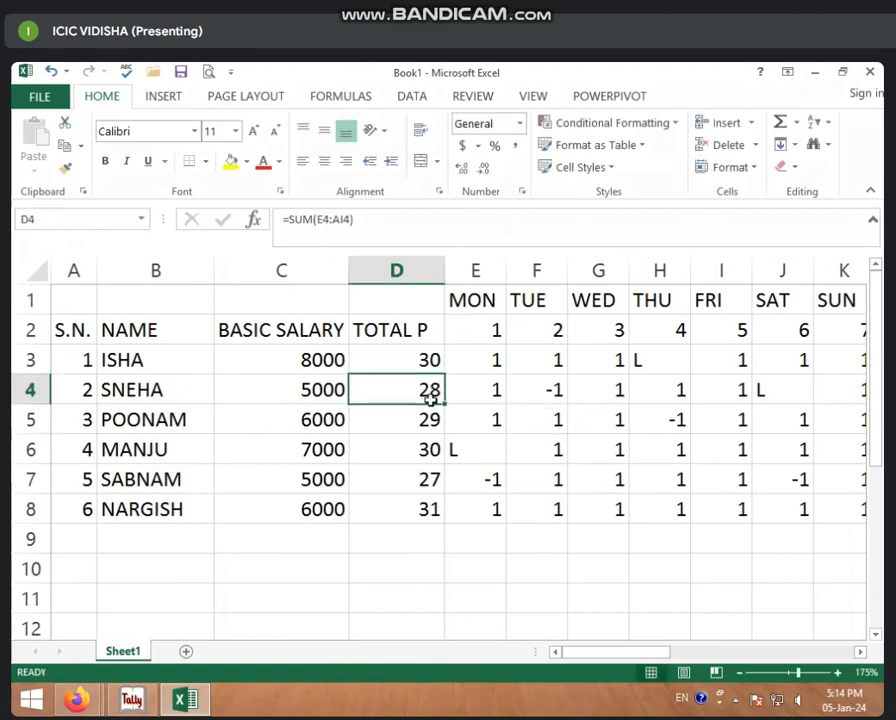
click(516, 394)
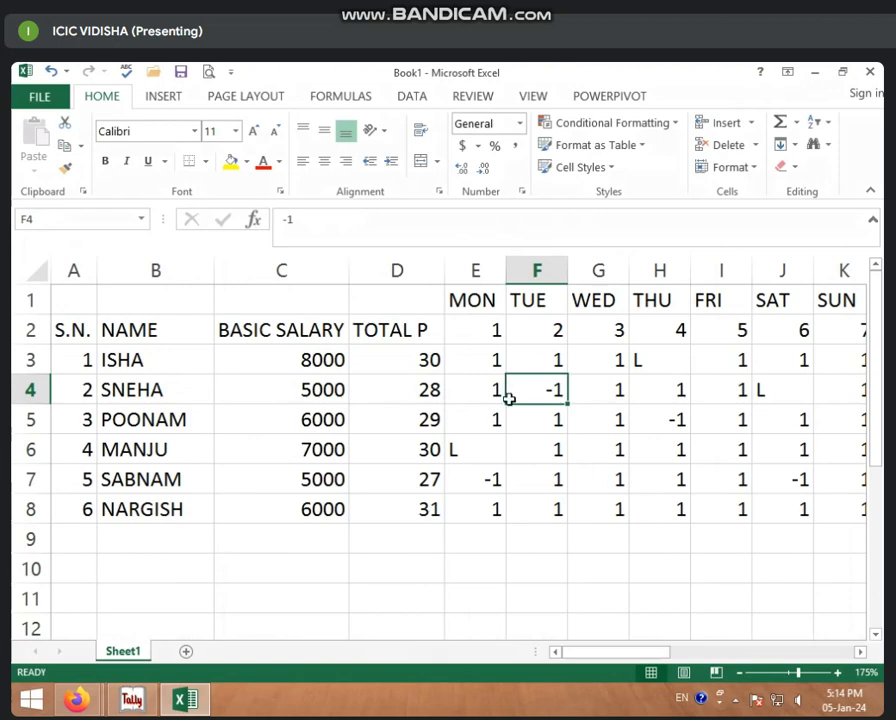
Step: Insert a blank column between the BASIC SALARY and TOTAL P columns
click(302, 356)
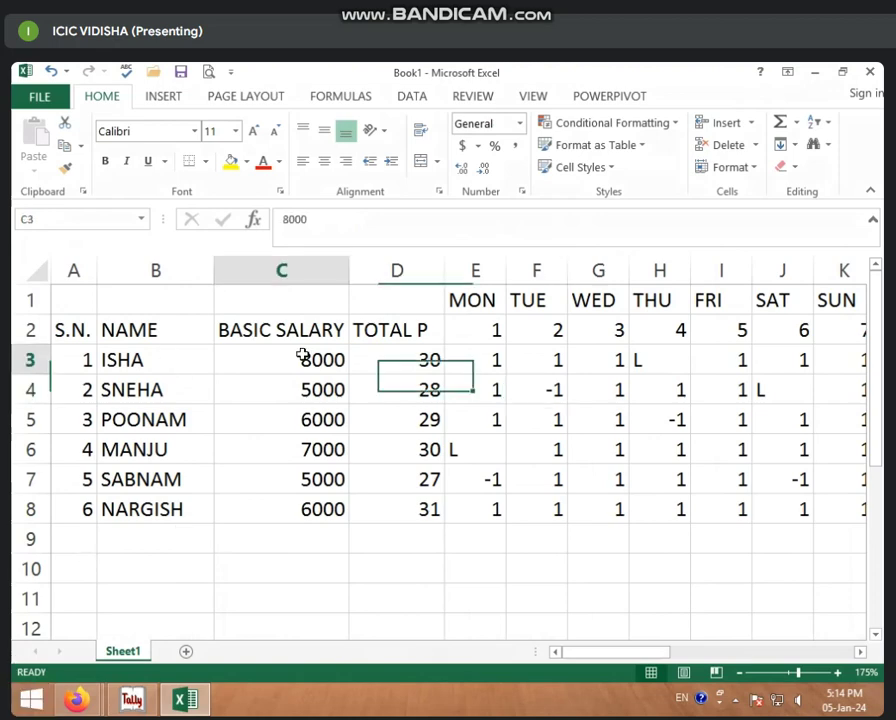
click(372, 362)
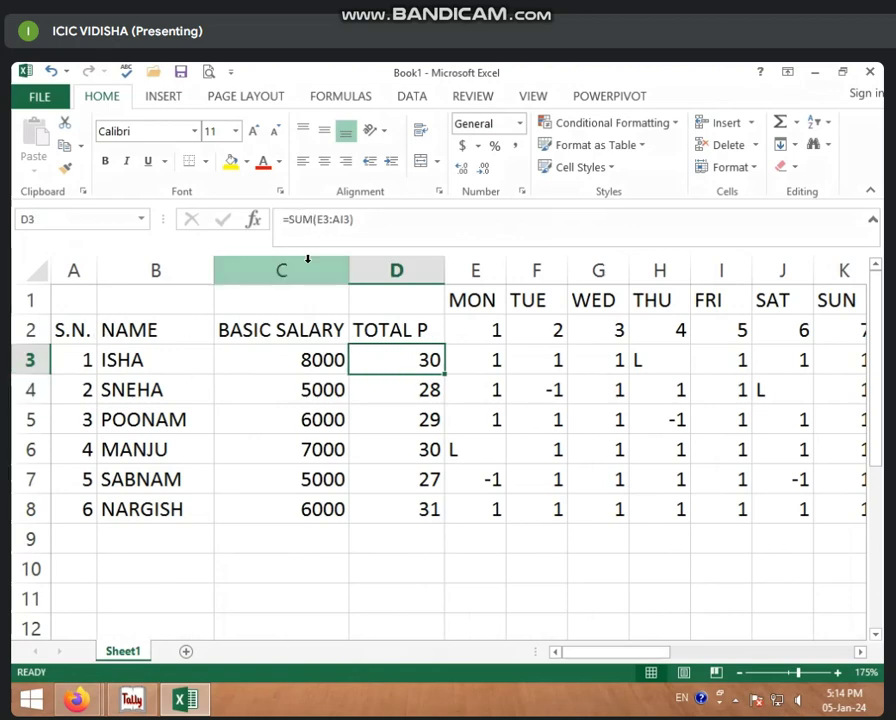
click(398, 270)
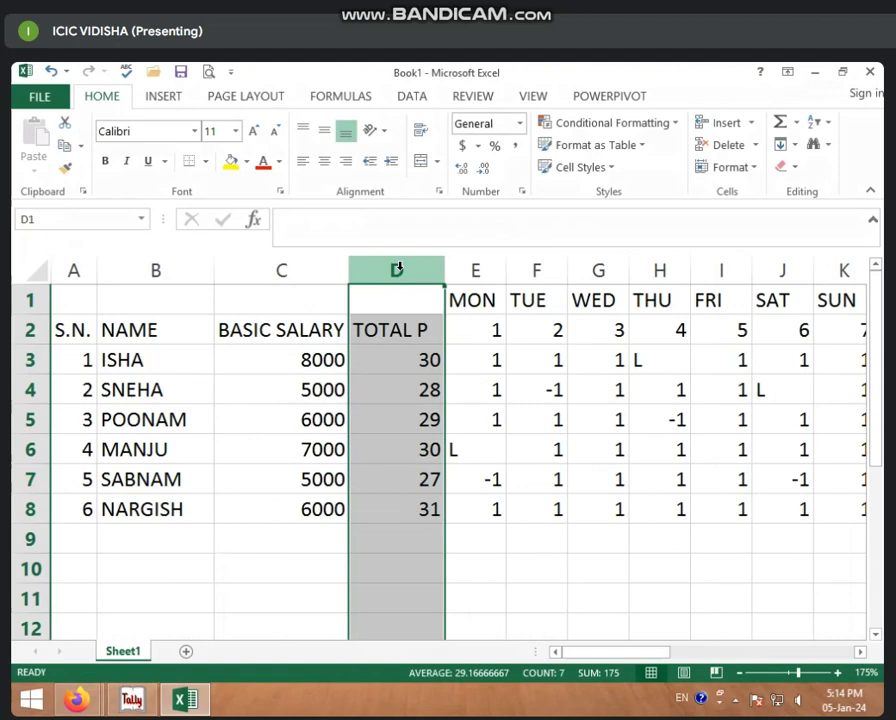
right_click(398, 268)
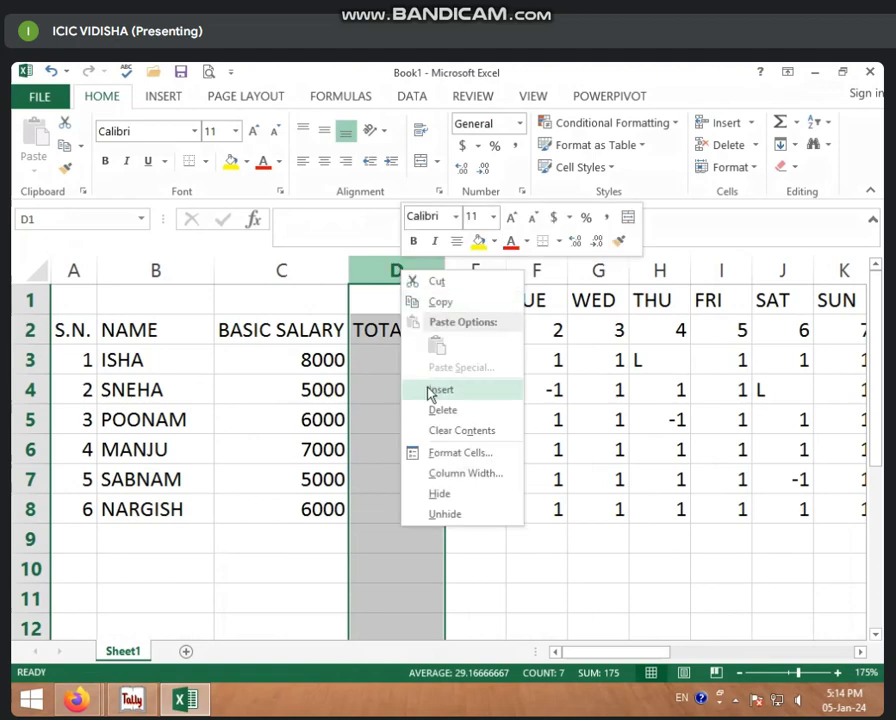
click(429, 390)
Step: Select the header cells D1:D2 of the blank column before TOTAL P
click(391, 328)
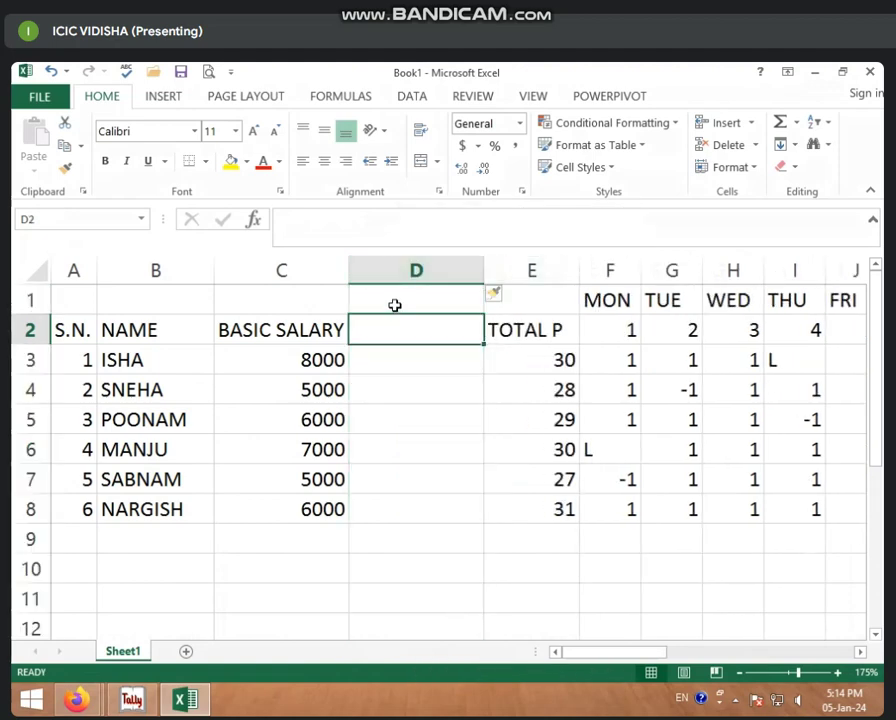
drag(395, 305, 396, 326)
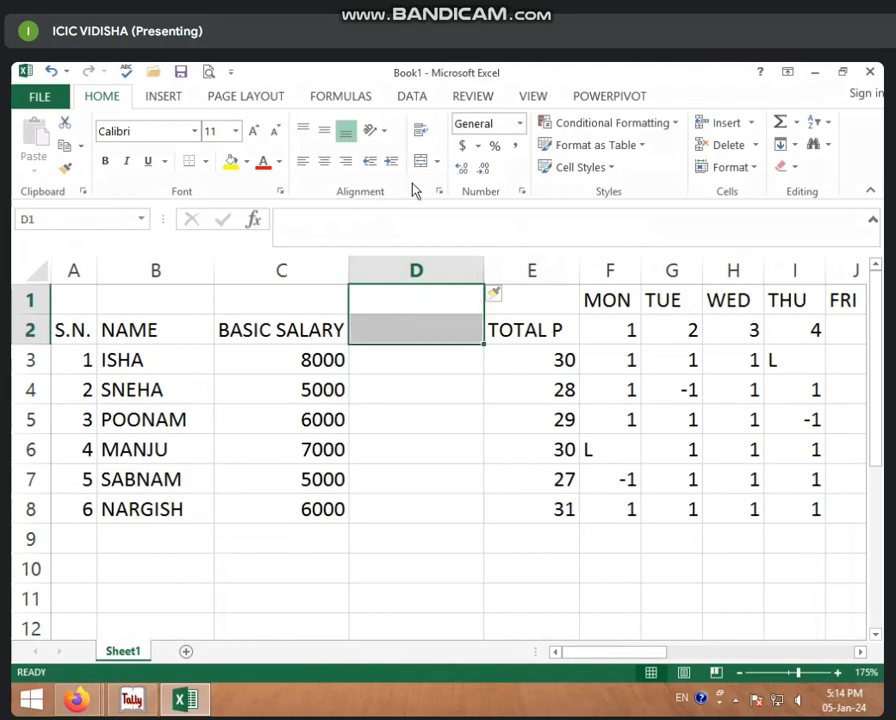